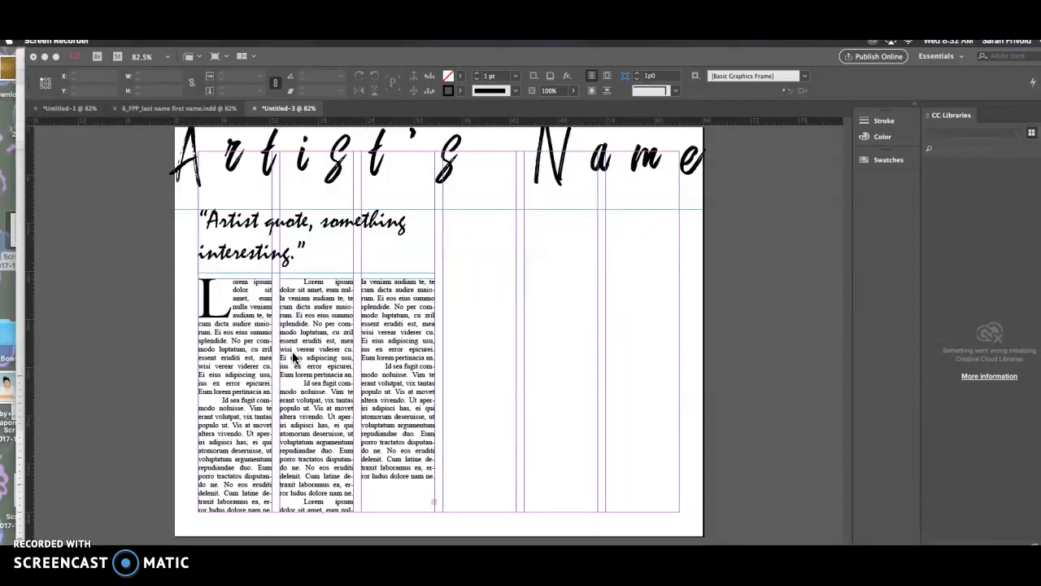
# Place the portrait image "Screen Shot 2018-12-04 at 8.31.24 AM" over the first two text columns, about 10p4 wide by 9p4.4 high
pyautogui.click(127, 338)
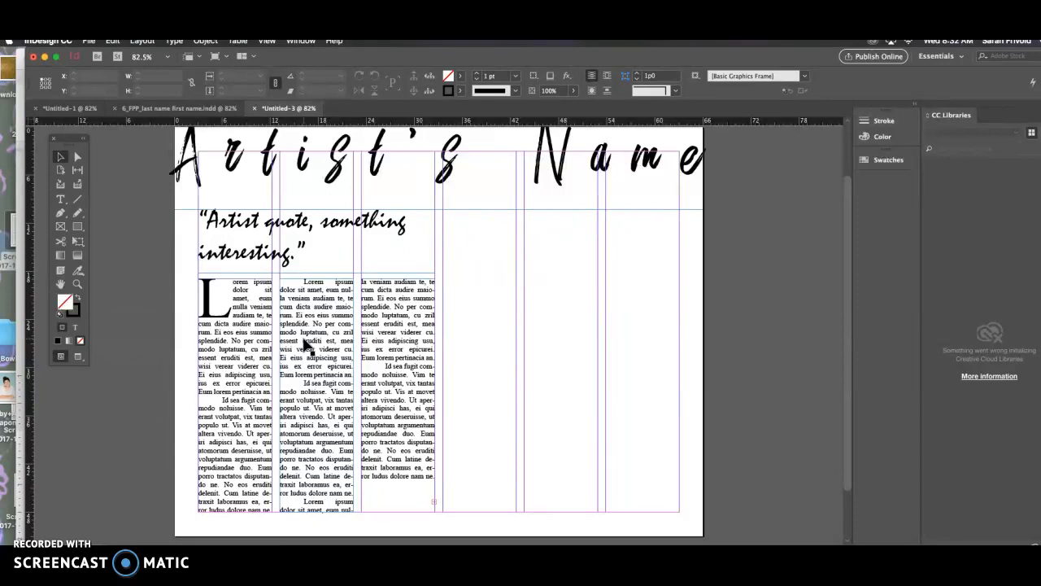
pyautogui.press('super+d')
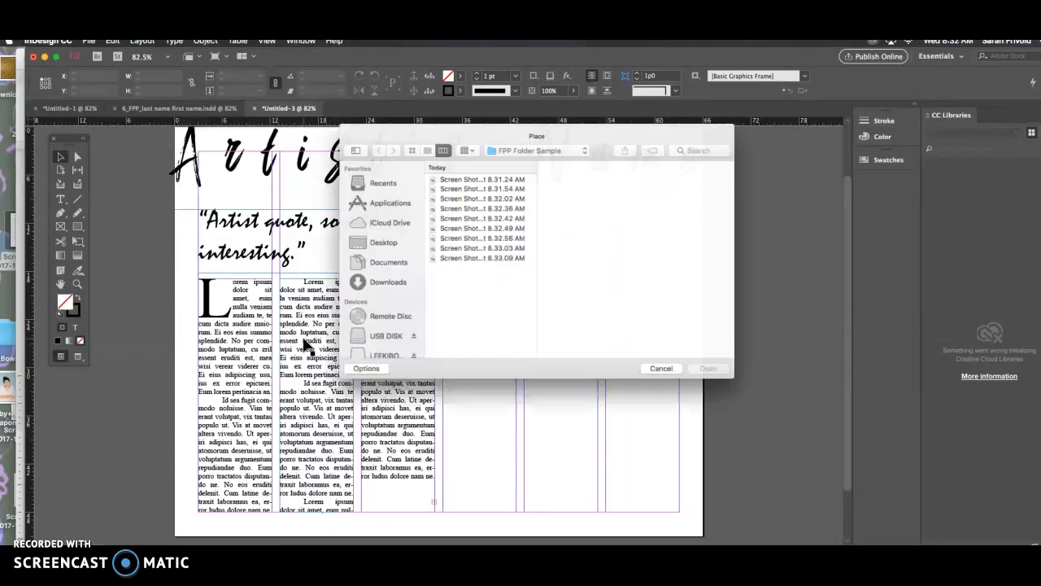
pyautogui.click(479, 179)
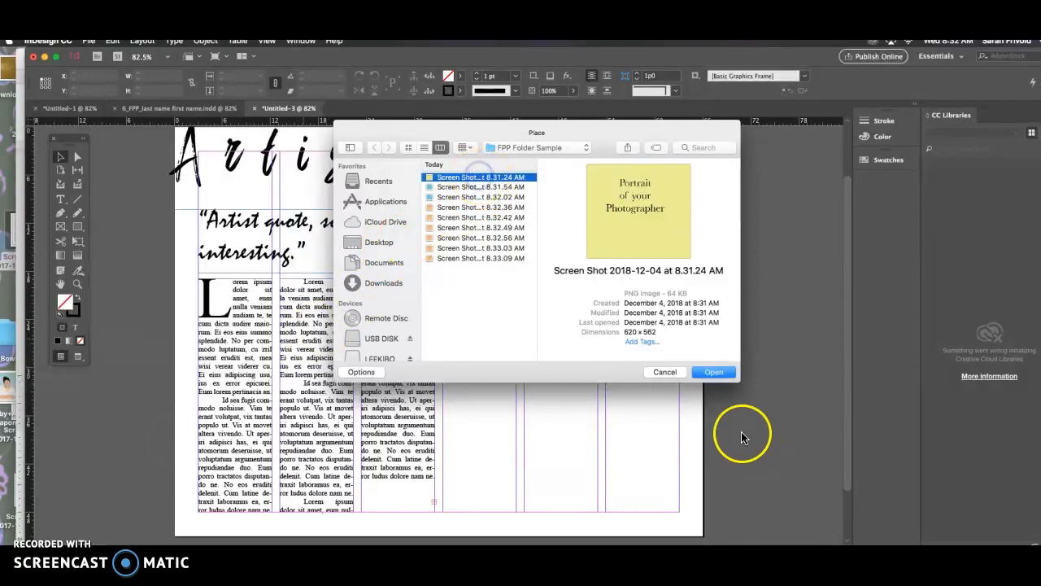
pyautogui.click(713, 372)
pyautogui.click(323, 319)
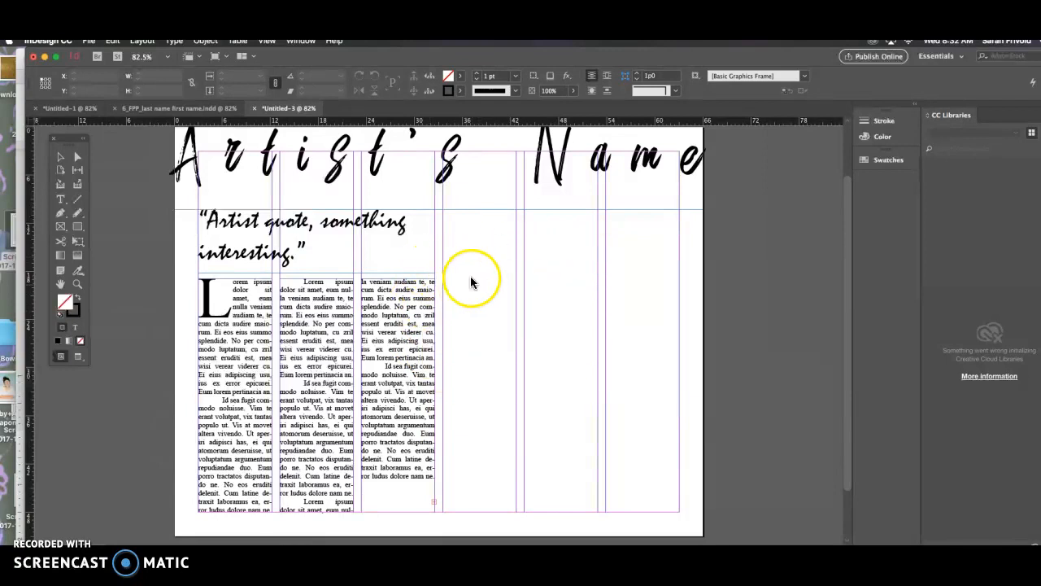
pyautogui.click(461, 260)
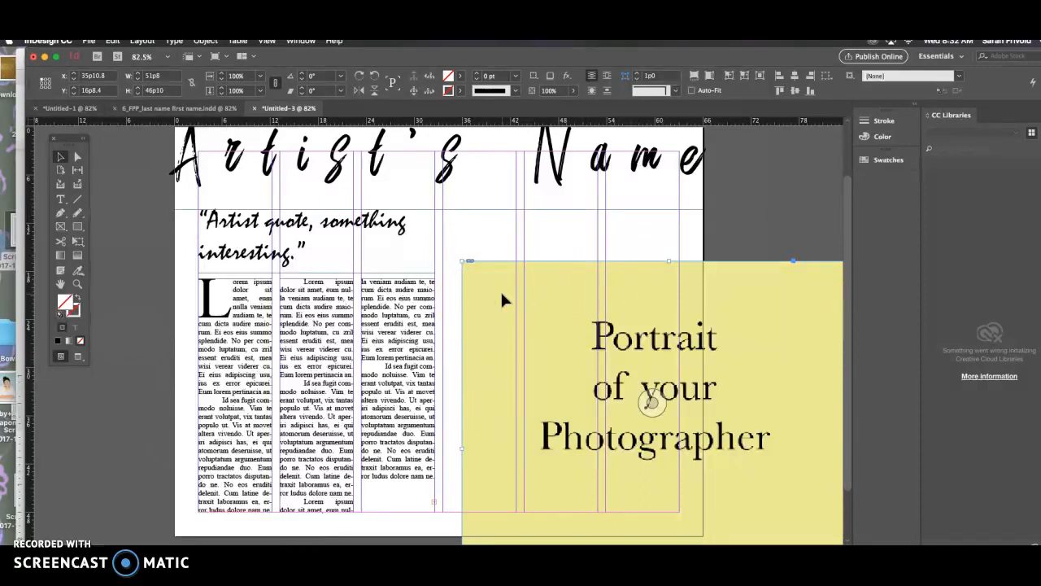
pyautogui.hotkey('ctrl', 'z')
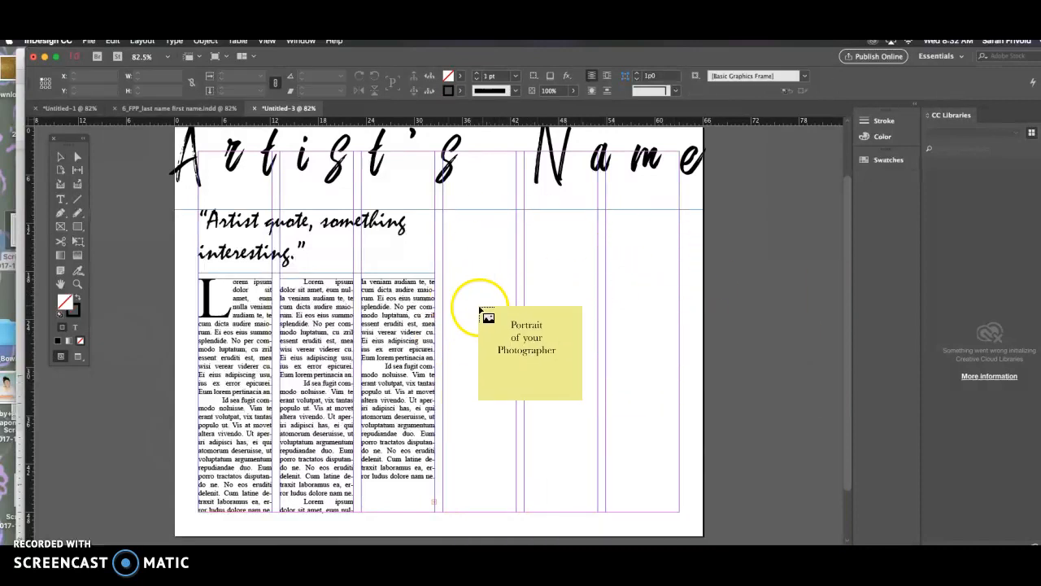
pyautogui.moveTo(235, 336); pyautogui.dragTo(318, 410)
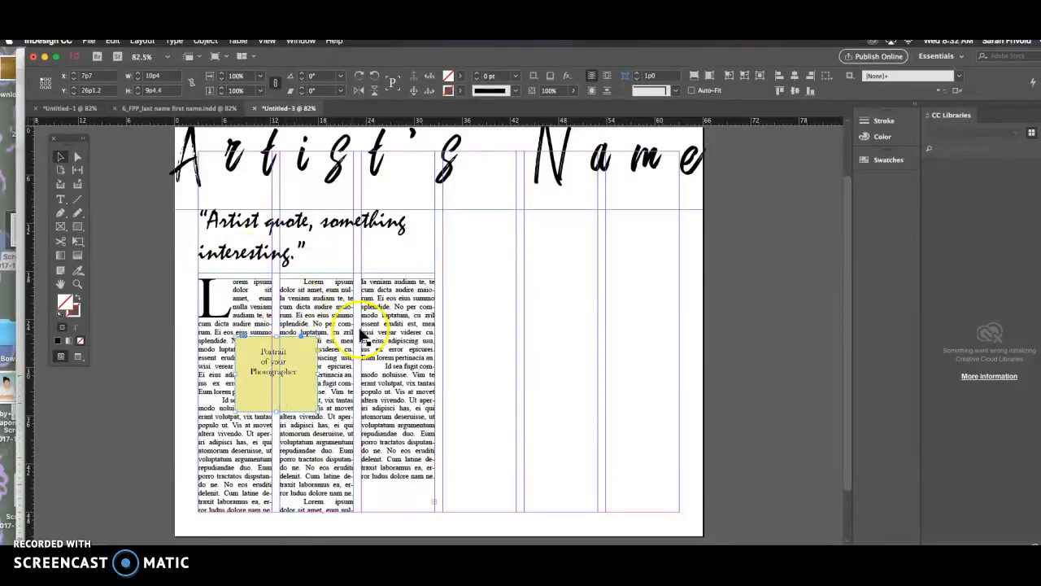
pyautogui.click(230, 352)
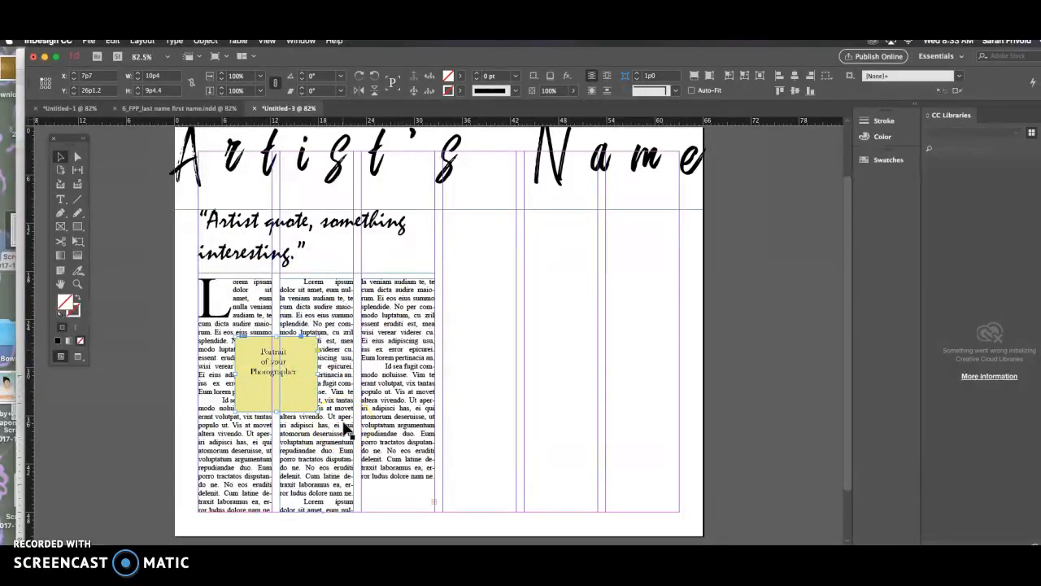
pyautogui.click(338, 397)
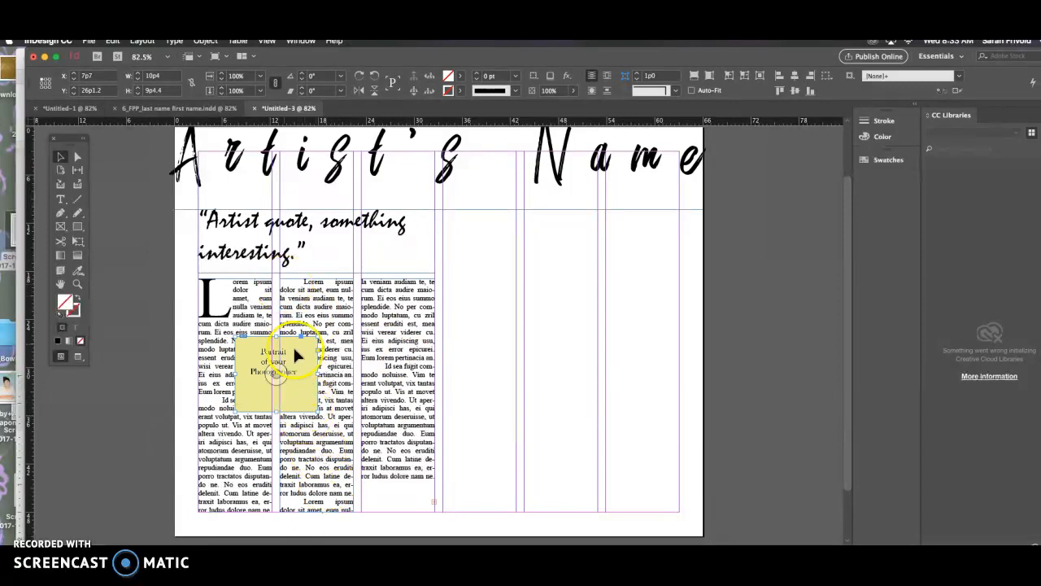
# Make the body text wrap around the object shape of the photographer portrait
pyautogui.click(300, 40)
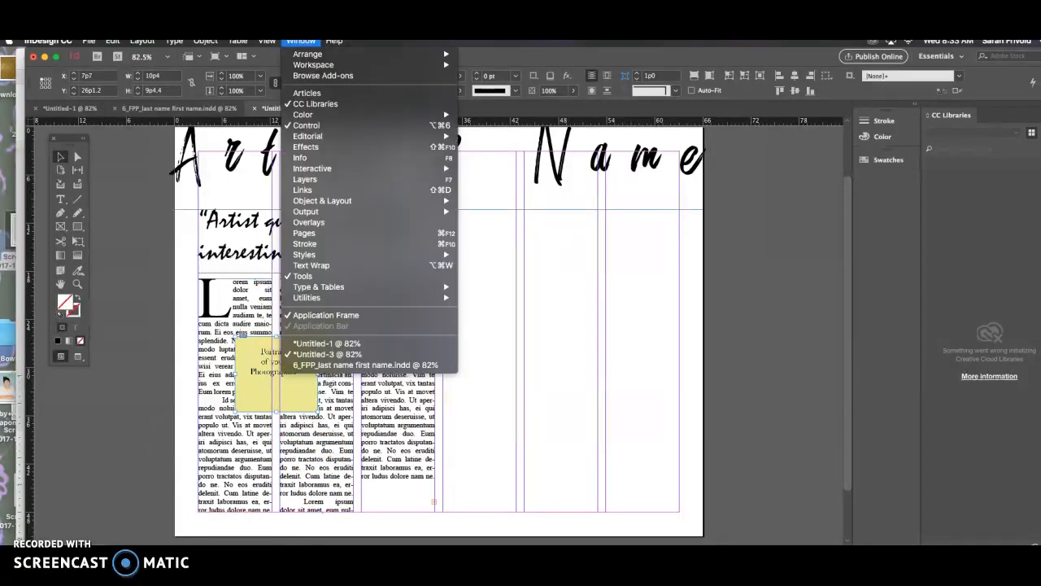
pyautogui.click(345, 266)
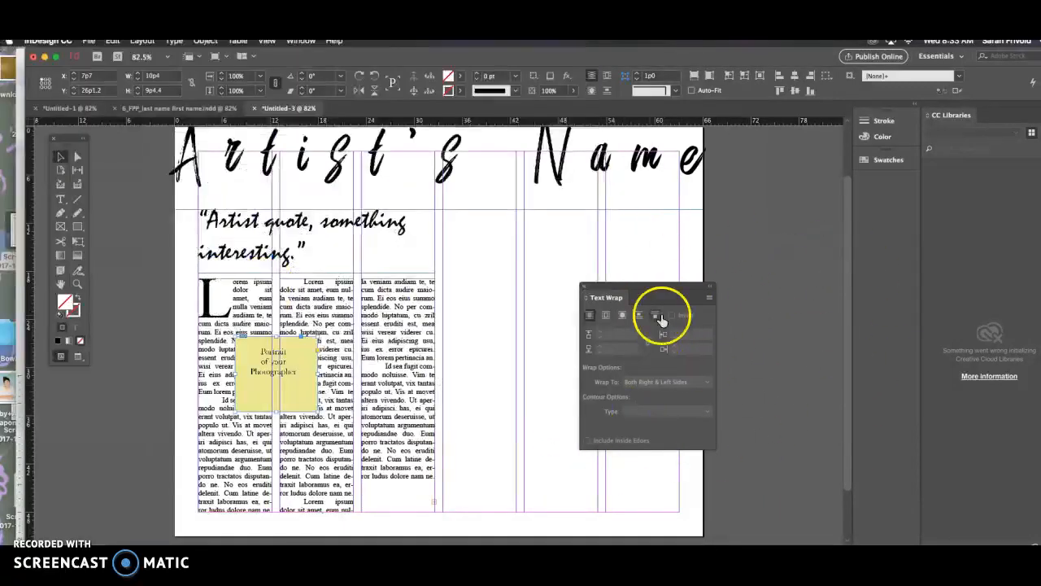
pyautogui.click(275, 374)
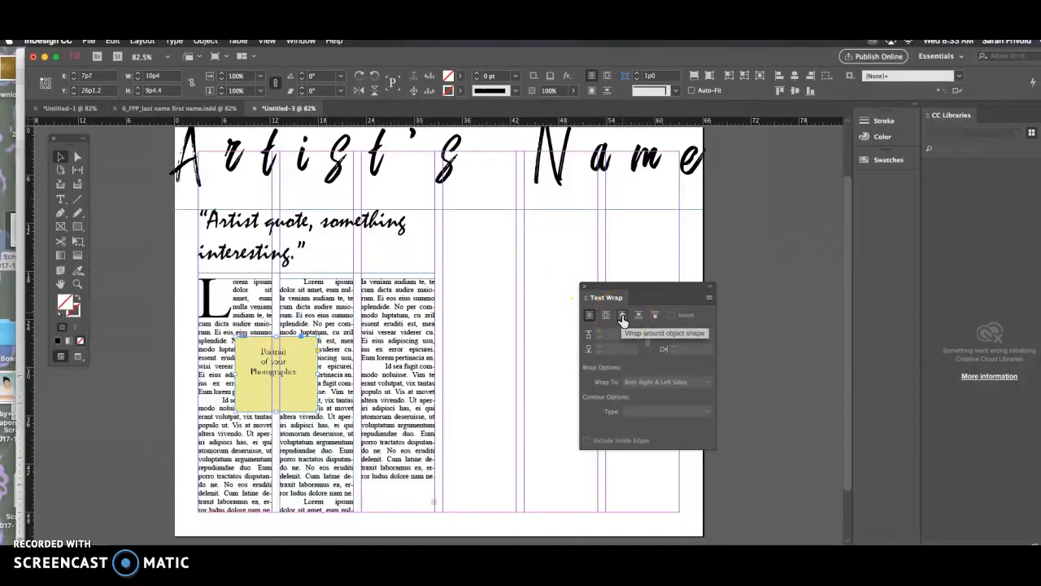
pyautogui.click(622, 316)
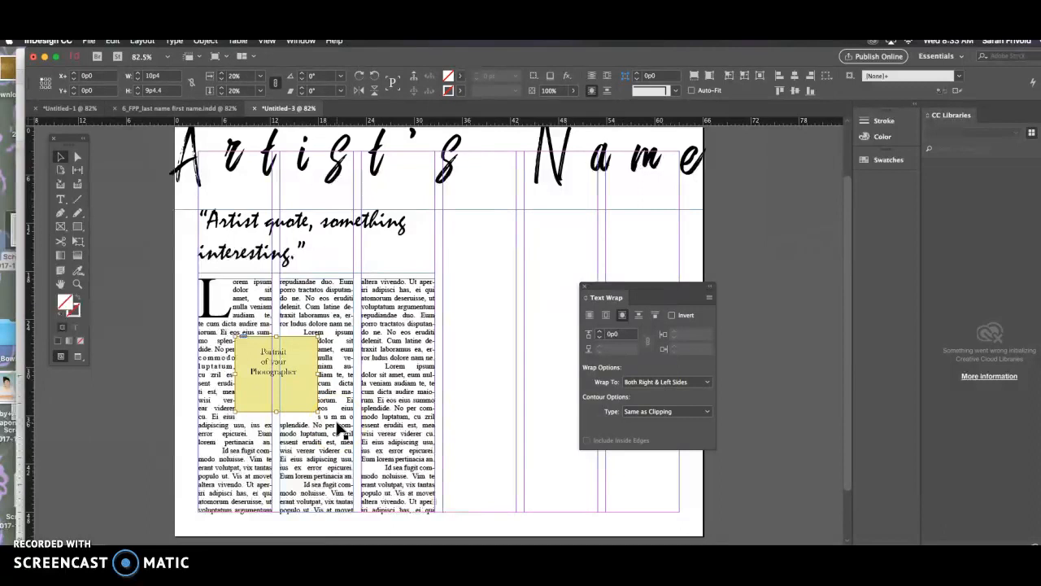
# Set the portrait's text wrap offset to 0p3
pyautogui.click(245, 361)
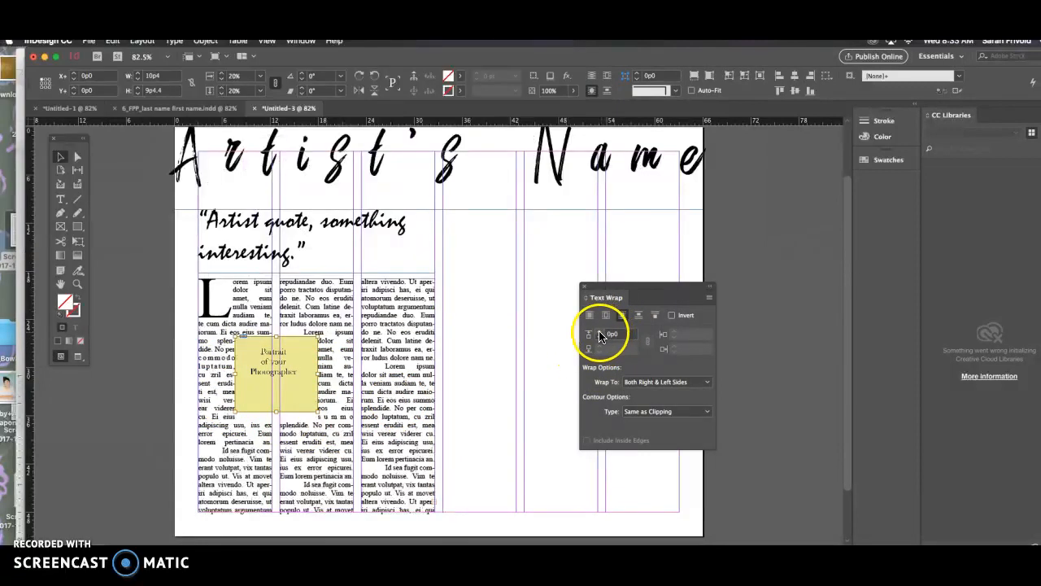
pyautogui.click(600, 333)
pyautogui.click(599, 333)
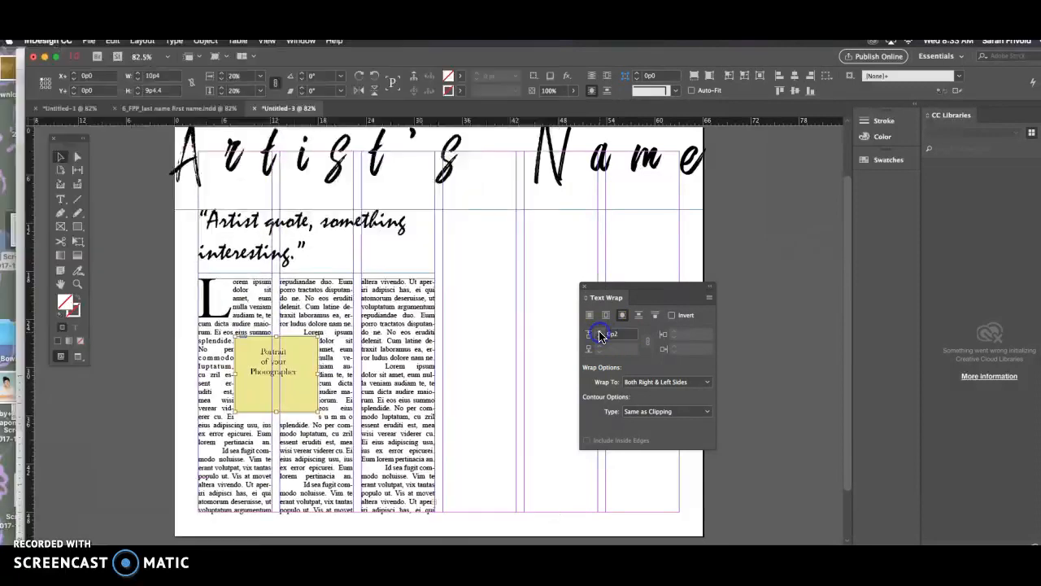
pyautogui.click(599, 333)
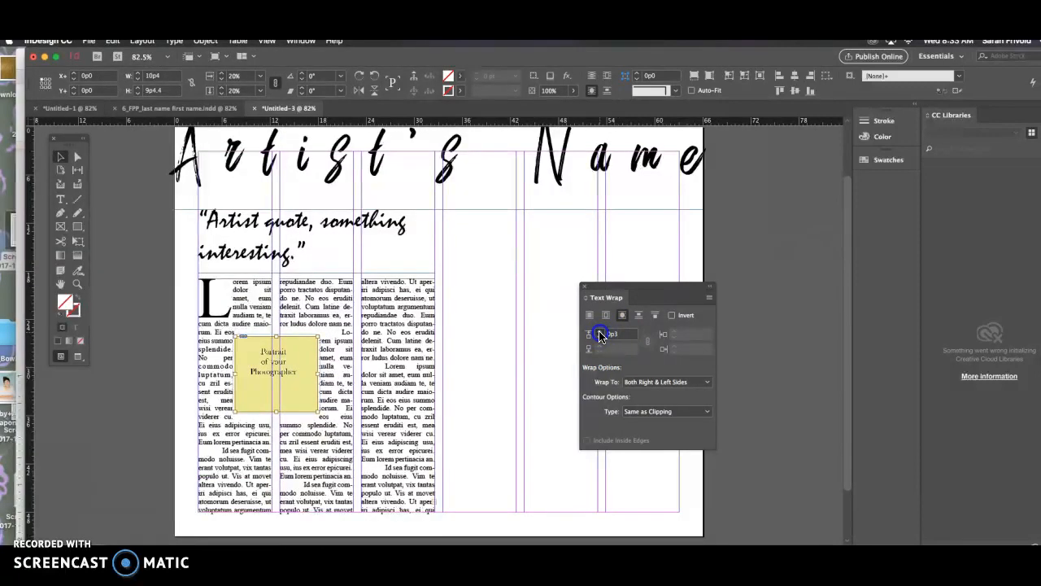
pyautogui.click(600, 333)
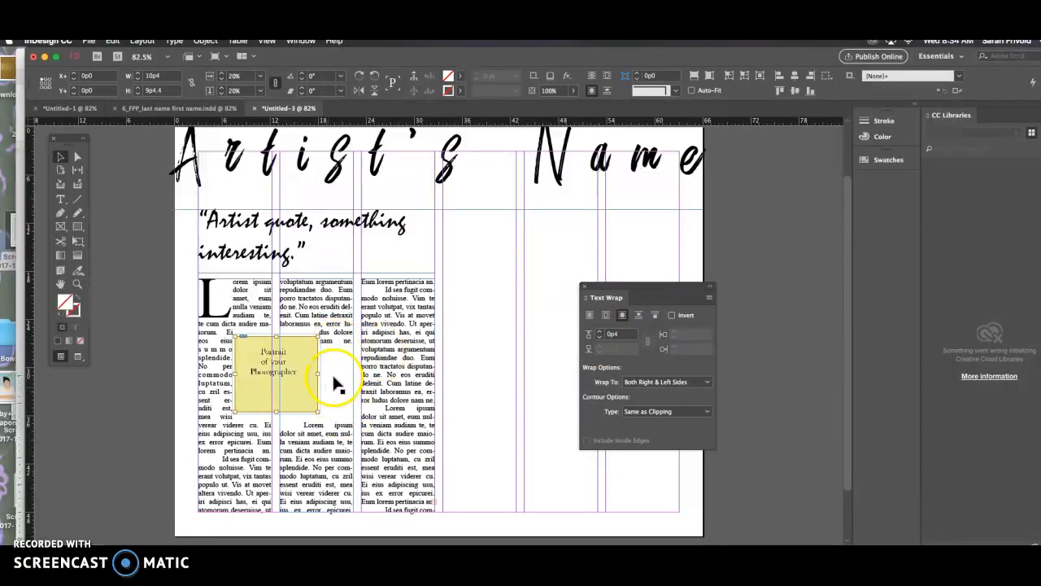
pyautogui.click(599, 338)
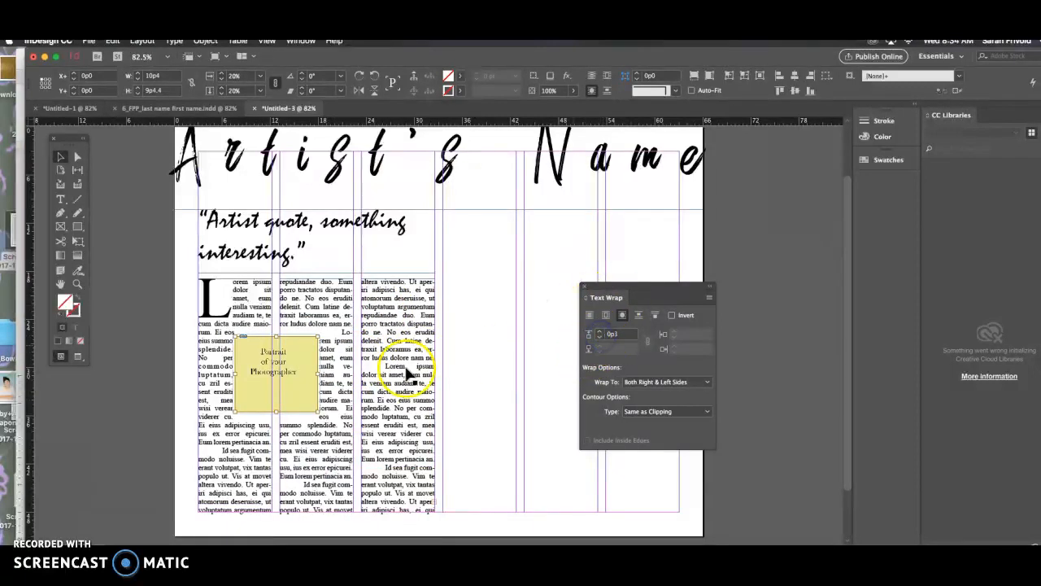
# Move the portrait slightly down within the text columns to about Y 26p7.6 and close the text wrap settings
pyautogui.click(59, 157)
pyautogui.click(300, 346)
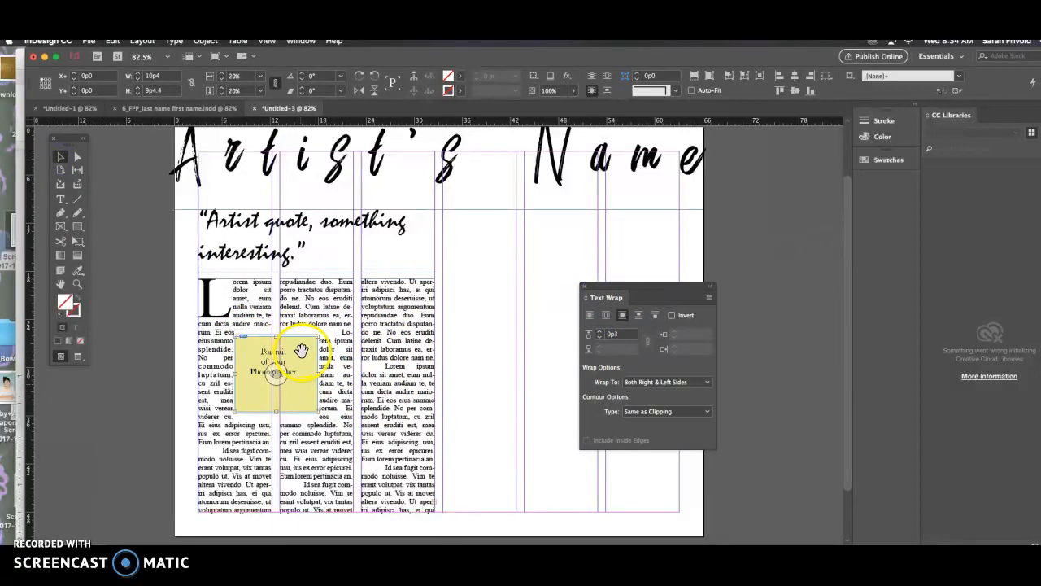
pyautogui.moveTo(289, 340); pyautogui.dragTo(288, 345)
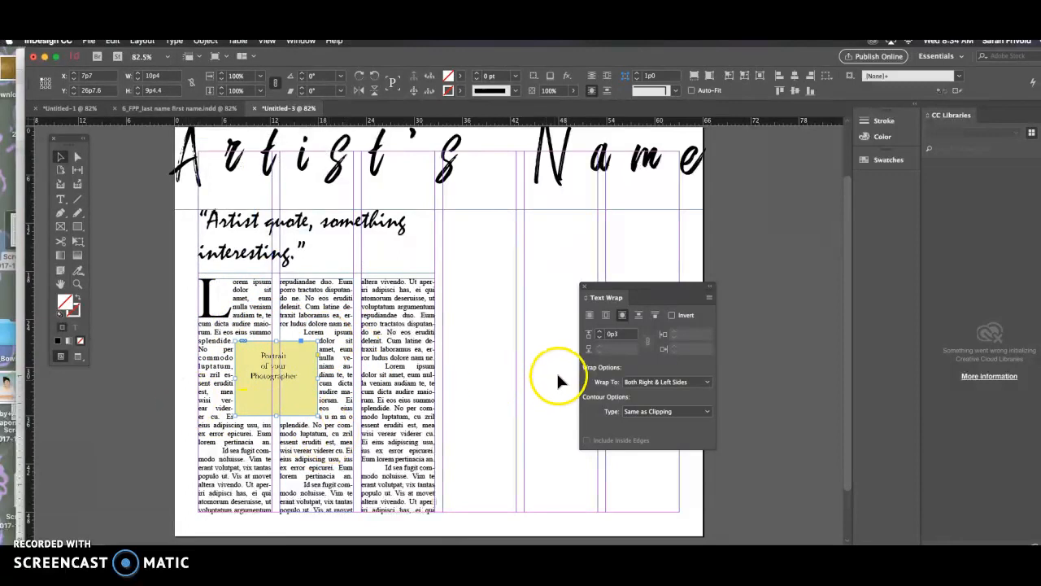
pyautogui.click(585, 289)
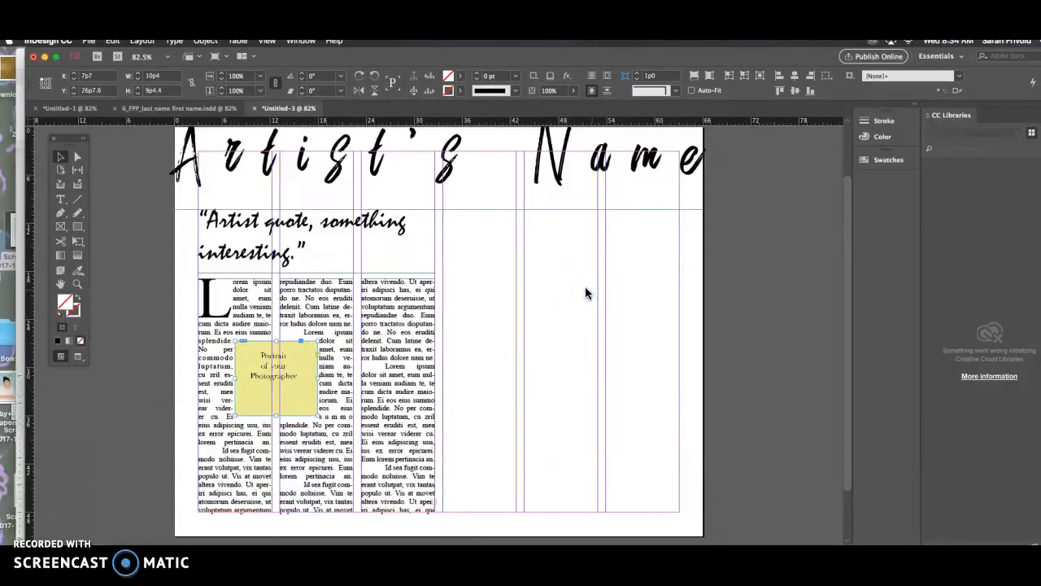
# Place the 8.31.54 AM screenshot (Your Image #1) in the empty columns beside the text, about 23p8.69 wide by 21p0.84 high
pyautogui.click(568, 255)
pyautogui.click(559, 259)
pyautogui.click(646, 295)
pyautogui.click(541, 289)
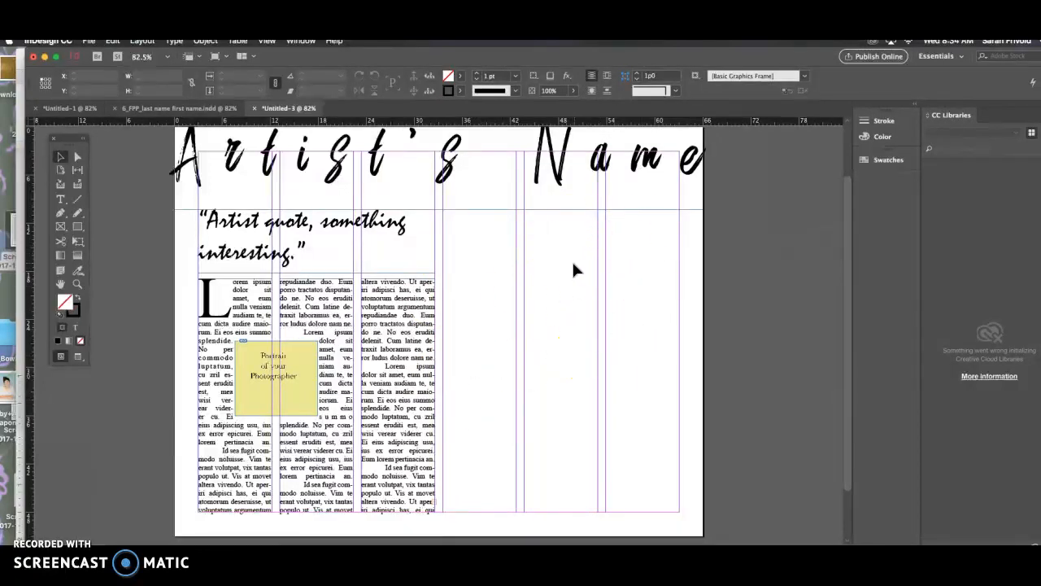
pyautogui.press('super+d')
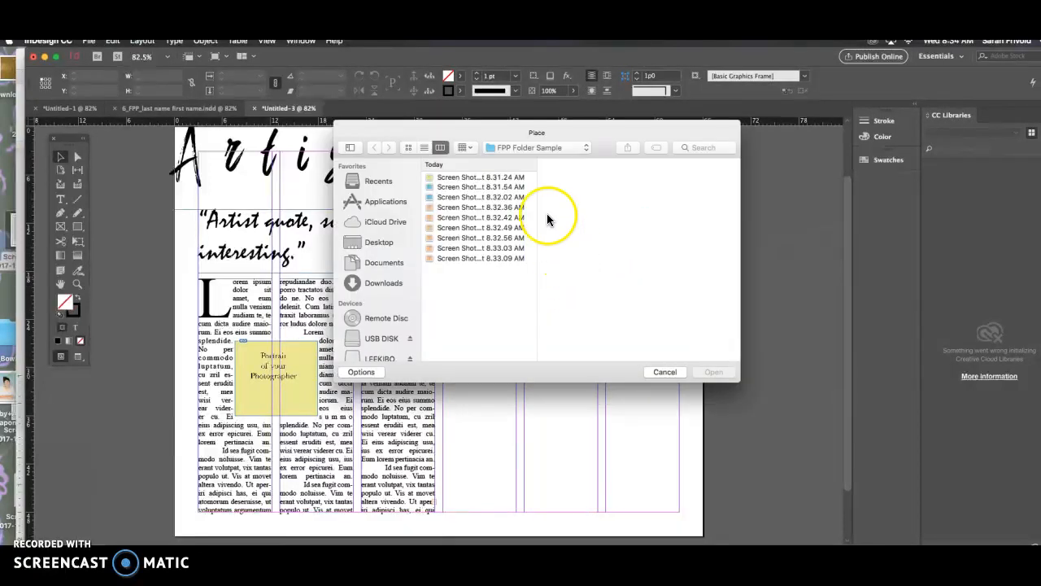
pyautogui.click(451, 187)
pyautogui.click(716, 372)
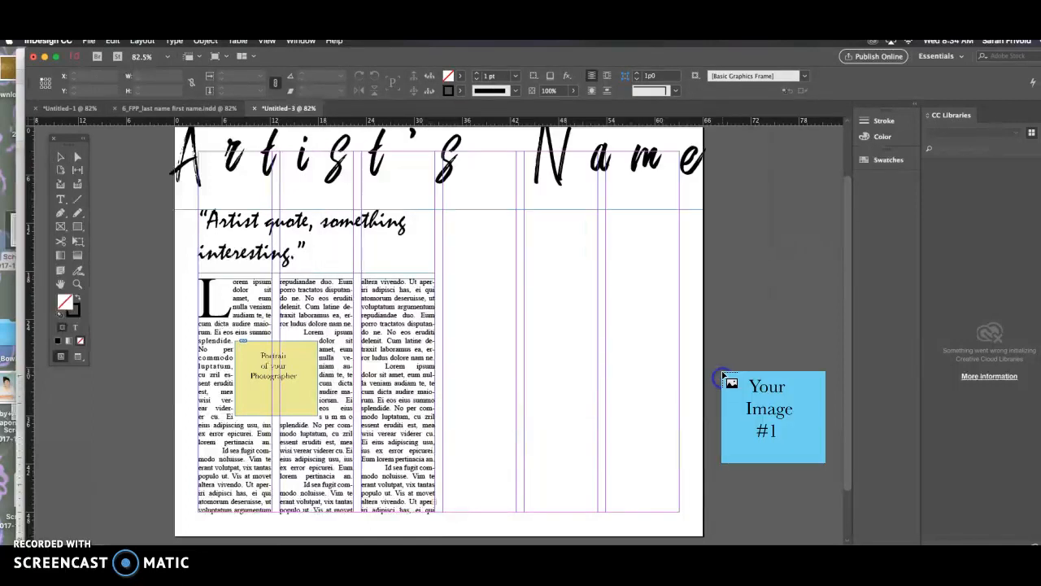
pyautogui.click(474, 213)
pyautogui.moveTo(474, 213)
pyautogui.mouseDown()
pyautogui.moveTo(442, 187)
pyautogui.moveTo(636, 316)
pyautogui.mouseUp()
pyautogui.click(557, 272)
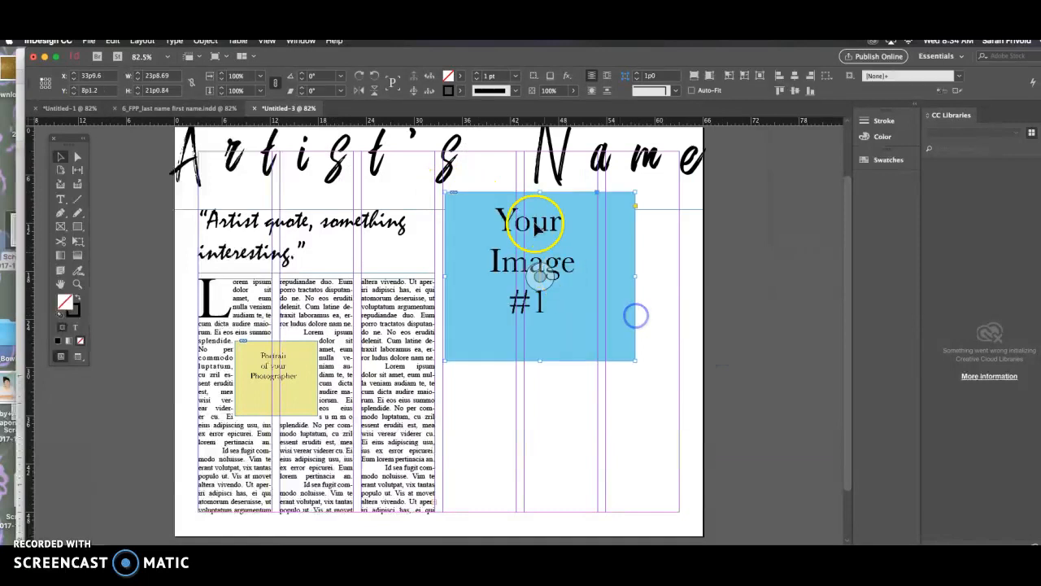
# Move the Your Image #1 picture to X 33p6, Y 8p0 so it aligns with the fourth column's edge
pyautogui.click(550, 200)
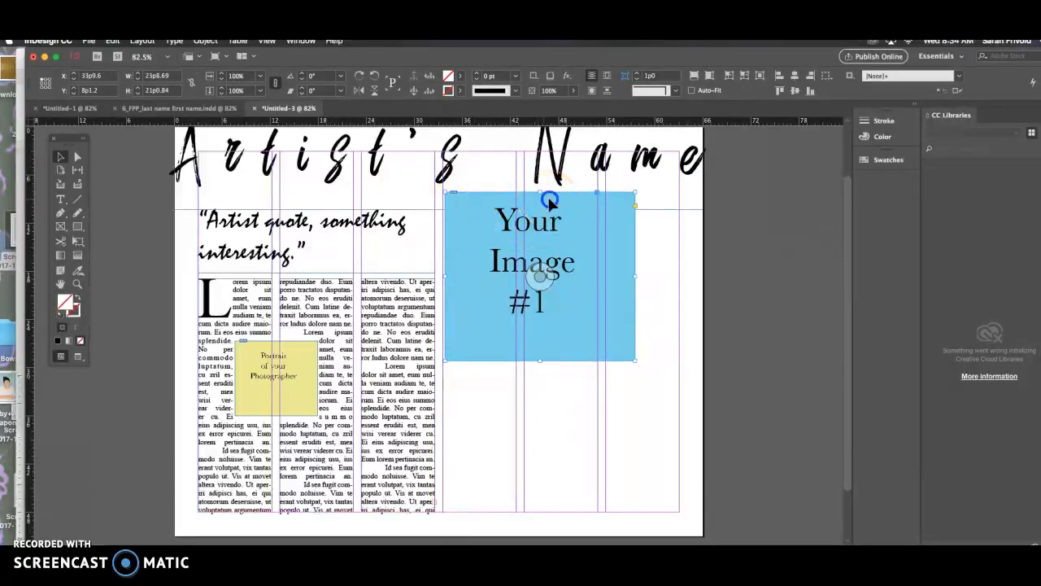
pyautogui.moveTo(549, 201); pyautogui.dragTo(547, 199)
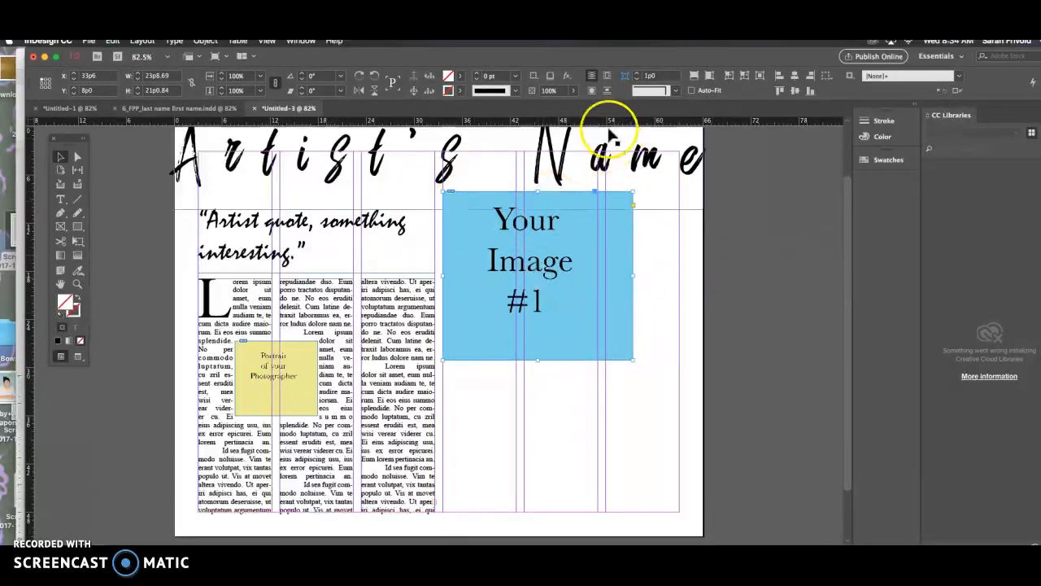
pyautogui.click(701, 326)
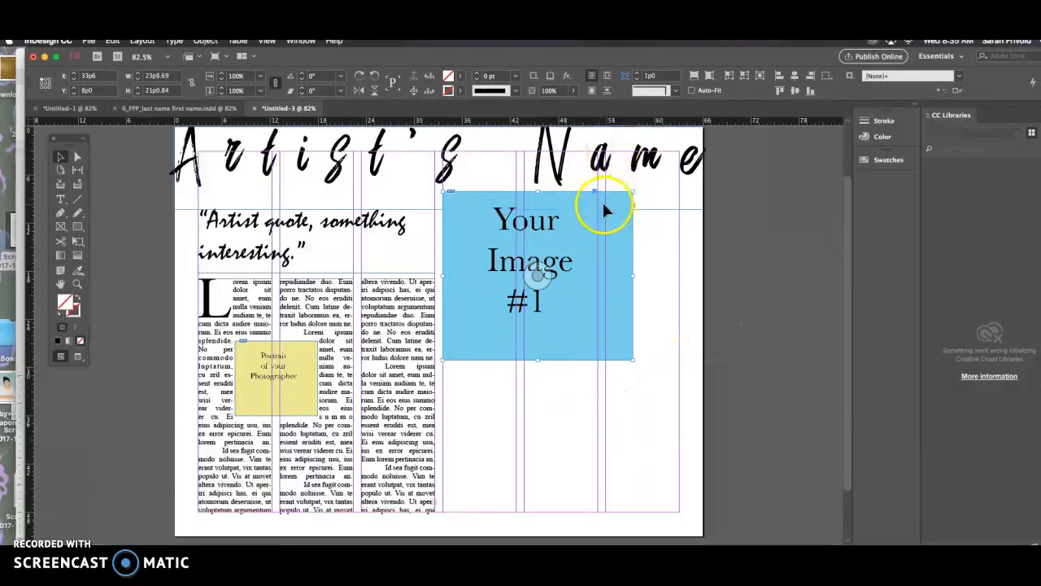
pyautogui.click(543, 272)
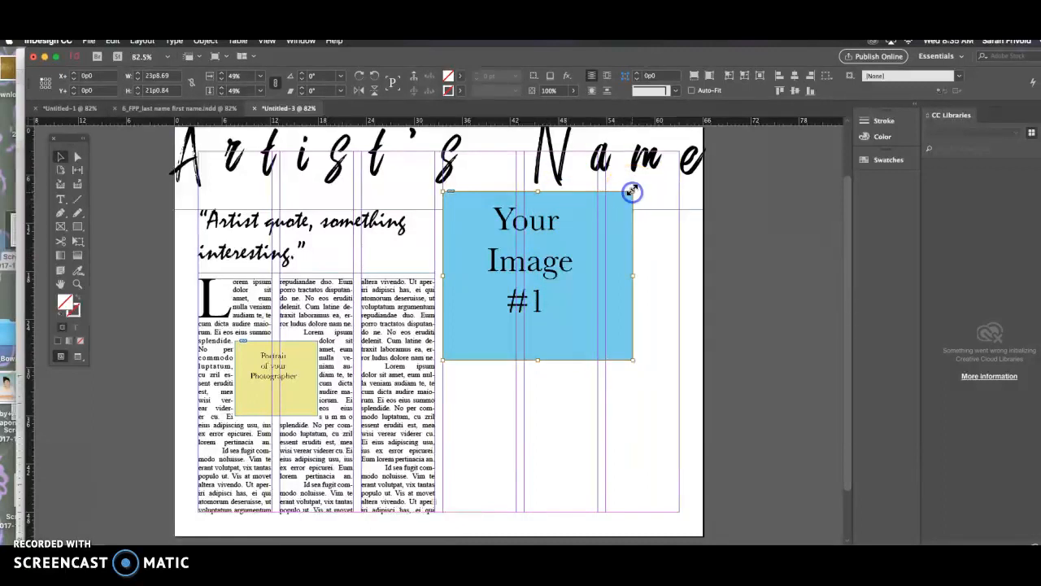
pyautogui.moveTo(633, 192)
pyautogui.mouseDown()
pyautogui.moveTo(600, 212)
pyautogui.moveTo(633, 192)
pyautogui.mouseUp()
pyautogui.click(627, 210)
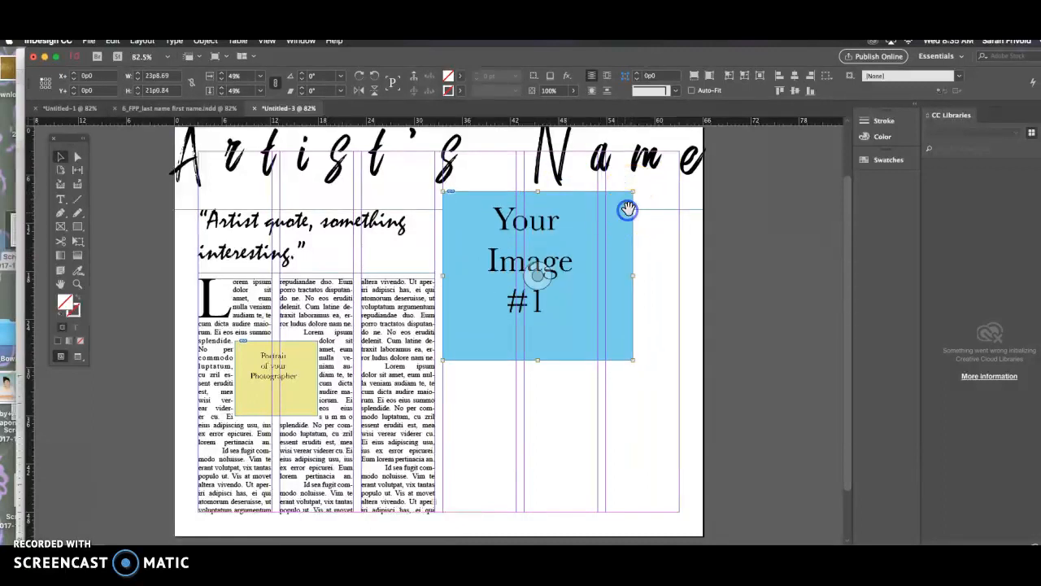
pyautogui.click(585, 204)
pyautogui.click(457, 205)
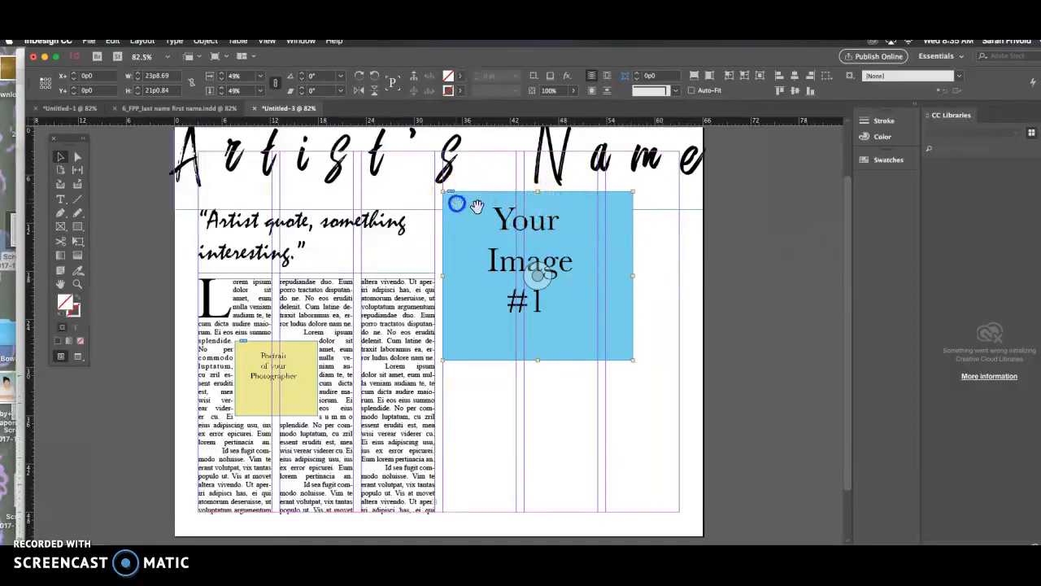
pyautogui.click(620, 216)
pyautogui.click(61, 157)
pyautogui.click(611, 222)
pyautogui.click(653, 277)
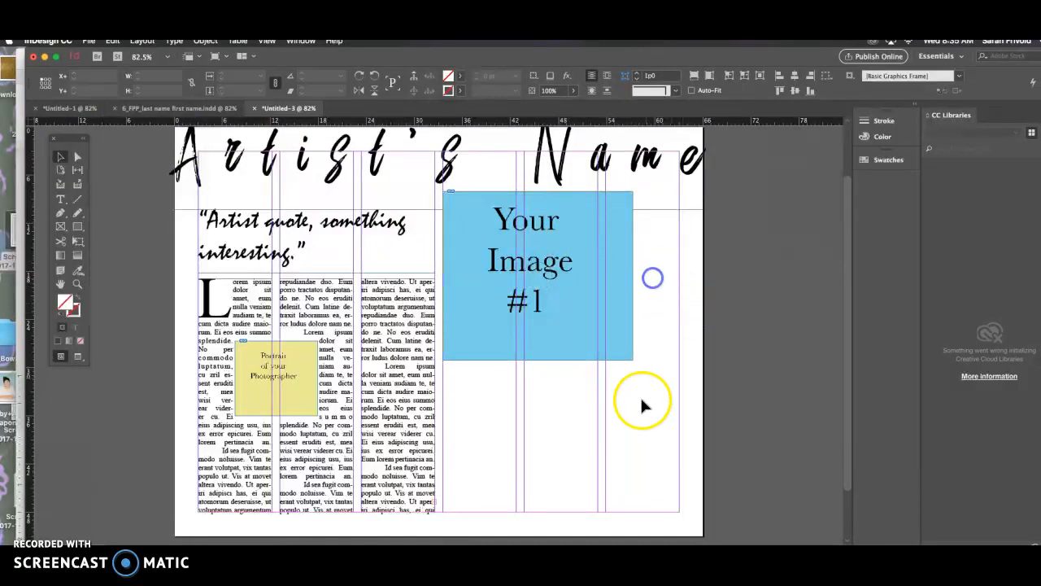
# Crop the Your Image #1 frame to about 21p4.8 wide by 20p4.8 high and select the picture content inside it
pyautogui.click(572, 282)
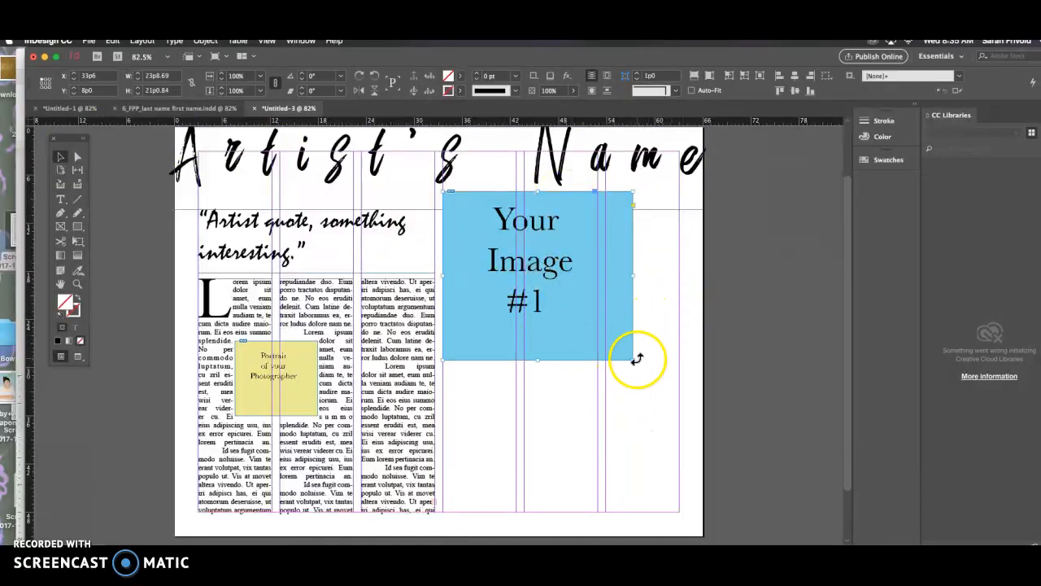
pyautogui.moveTo(634, 359)
pyautogui.mouseDown()
pyautogui.moveTo(527, 286)
pyautogui.moveTo(599, 361)
pyautogui.moveTo(623, 358)
pyautogui.moveTo(615, 354)
pyautogui.mouseUp()
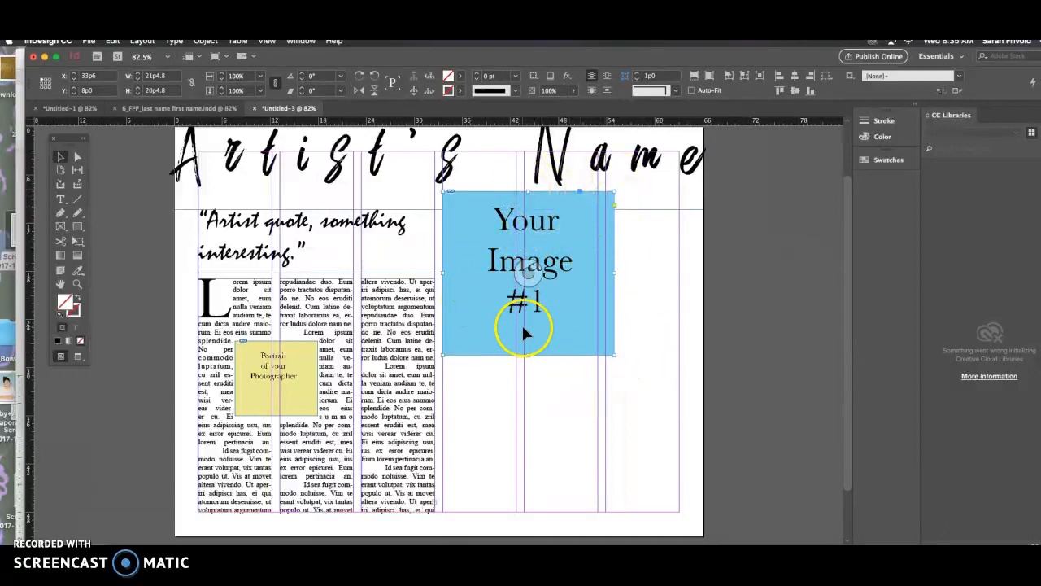
pyautogui.click(528, 275)
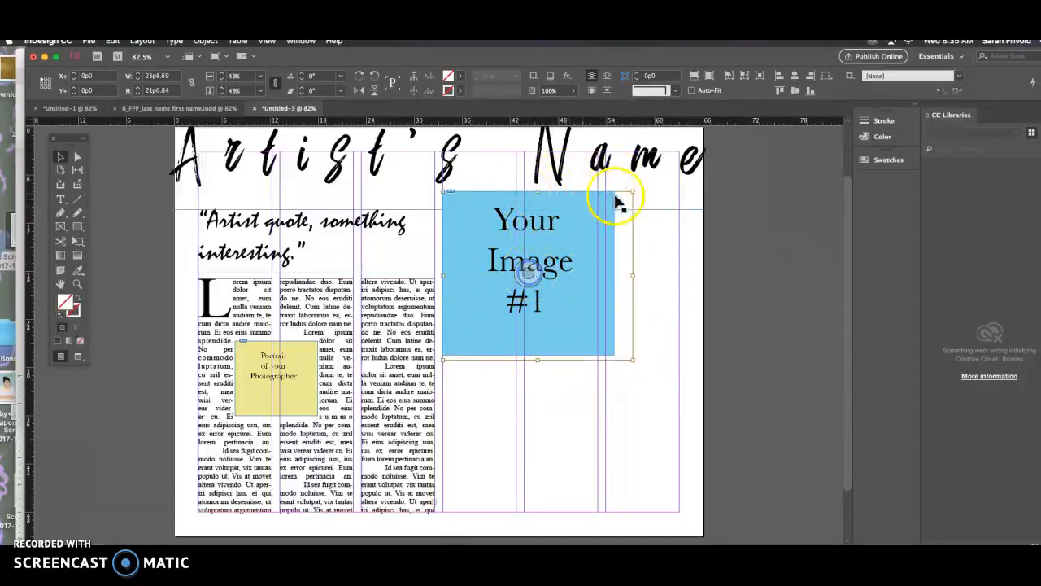
# Shrink the Your Image #1 picture content to its frame's edges, and widen the frame and picture to about 23p1.2 by 20p4.8
pyautogui.moveTo(630, 358)
pyautogui.mouseDown()
pyautogui.moveTo(606, 355)
pyautogui.moveTo(615, 356)
pyautogui.mouseUp()
pyautogui.click(632, 352)
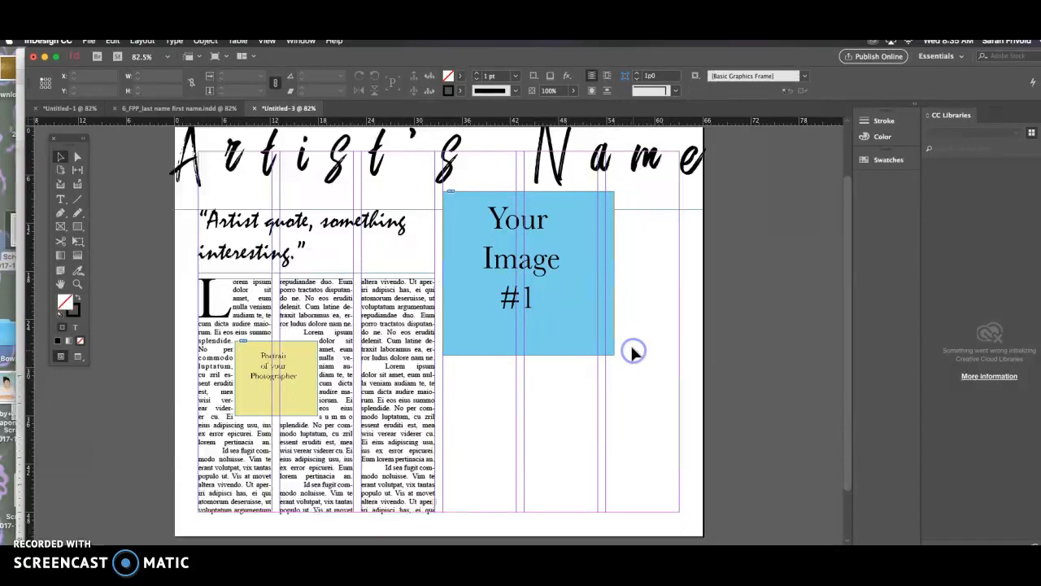
pyautogui.click(587, 241)
pyautogui.moveTo(614, 271); pyautogui.dragTo(627, 274)
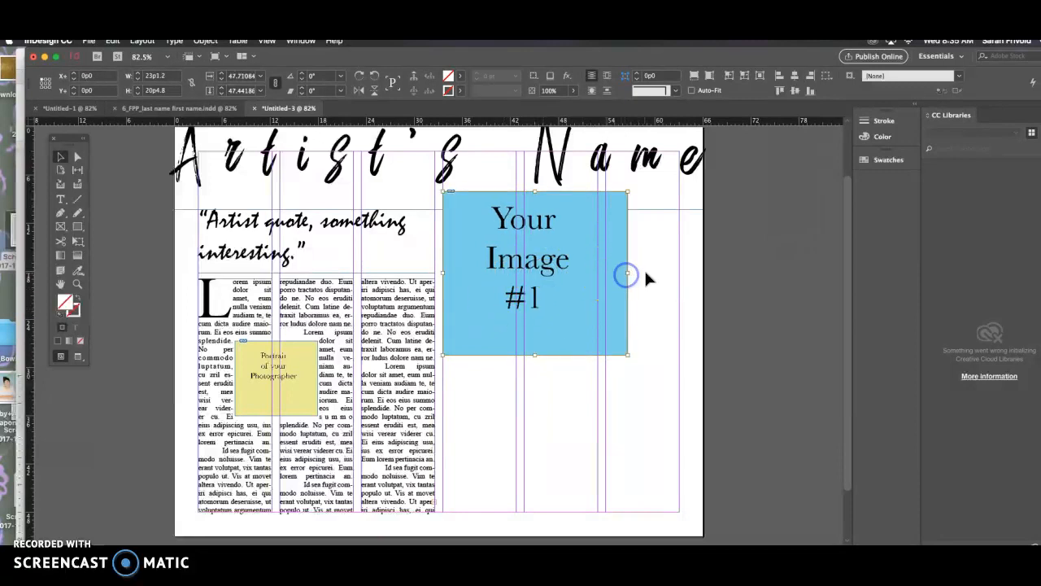
pyautogui.click(563, 411)
pyautogui.click(554, 273)
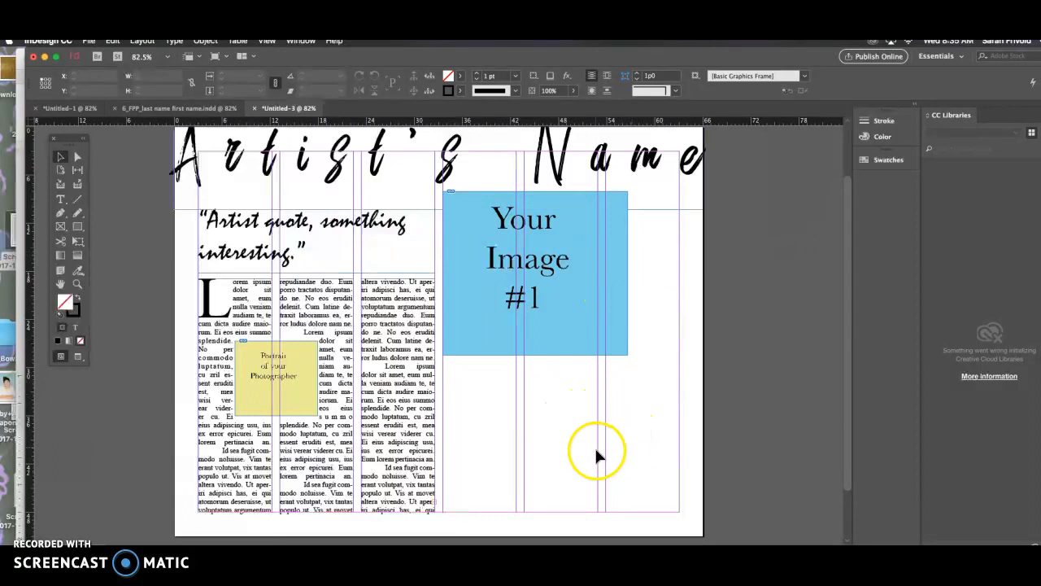
# Place the 8.32.02 AM screenshot (Your Image #2) directly below Your Image #1, about 23p1.2 wide by 20p10 high
pyautogui.press('super+d')
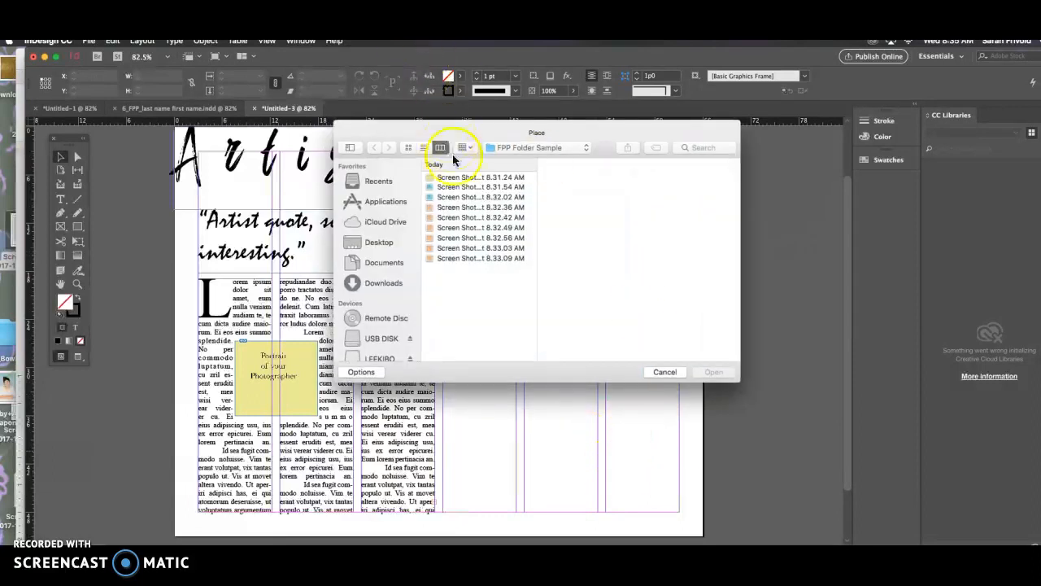
pyautogui.click(477, 197)
pyautogui.click(715, 372)
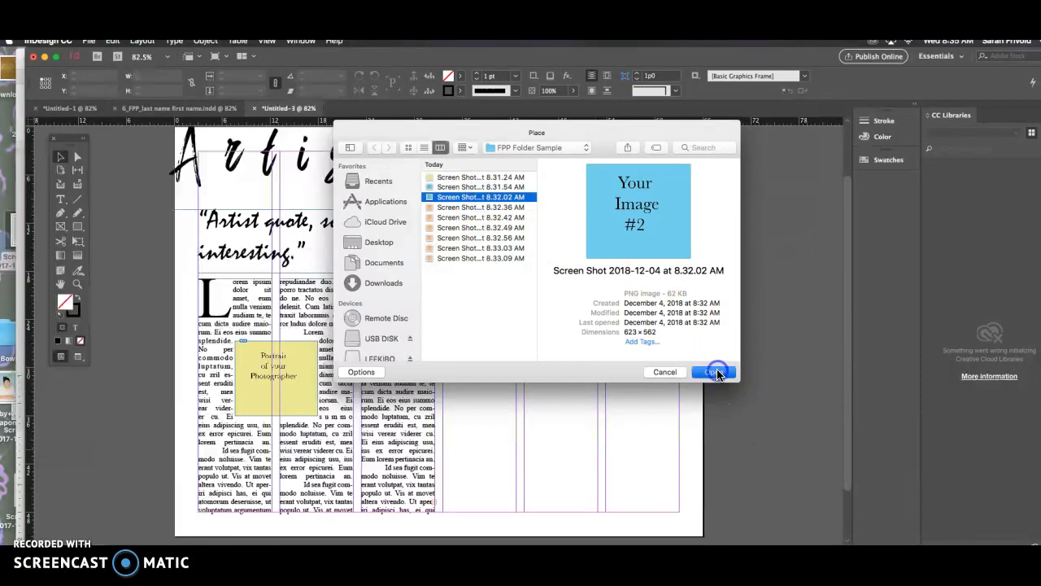
pyautogui.moveTo(446, 359); pyautogui.dragTo(627, 505)
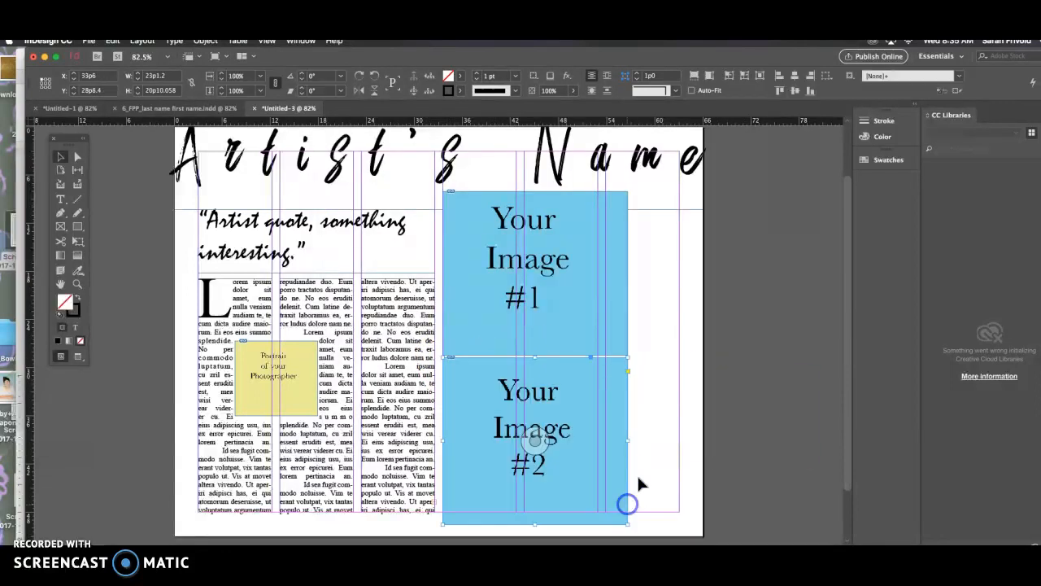
# Move the Your Image #2 picture slightly down to X 33p6, Y 29p2.4, leaving a narrow gap below Your Image #1
pyautogui.click(656, 436)
pyautogui.moveTo(571, 377); pyautogui.dragTo(575, 367)
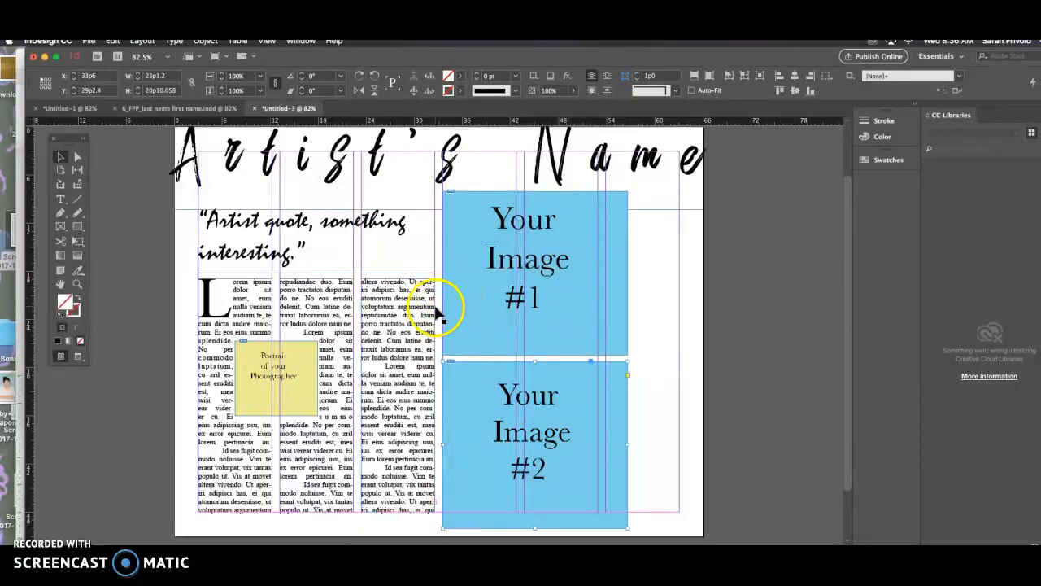
pyautogui.click(662, 288)
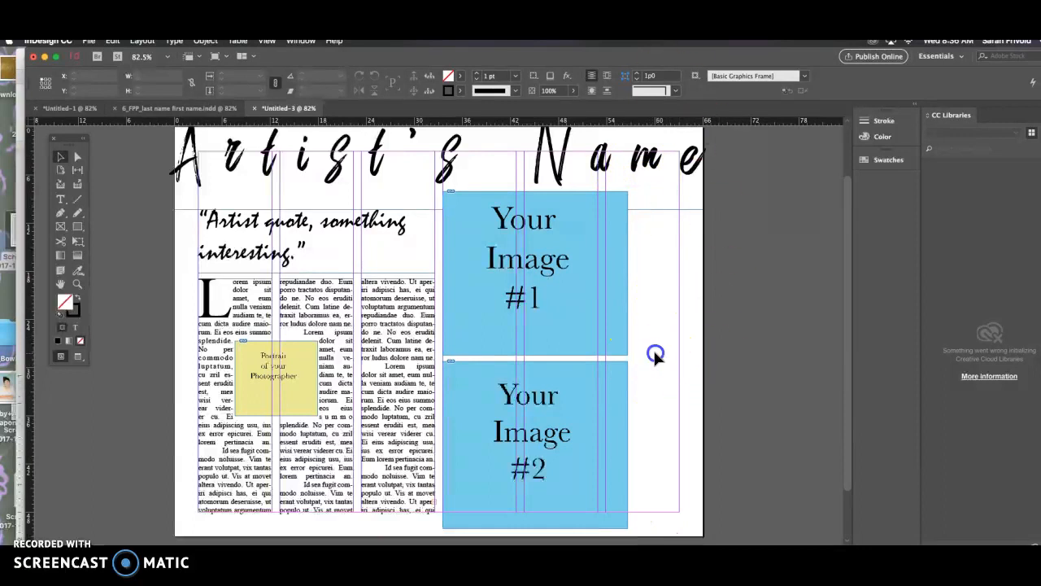
# Place the 8.32.36 AM screenshot (Photographer's work #1) as a small thumbnail beside Your Image #1, aligned with its upper edge
pyautogui.press('super+d')
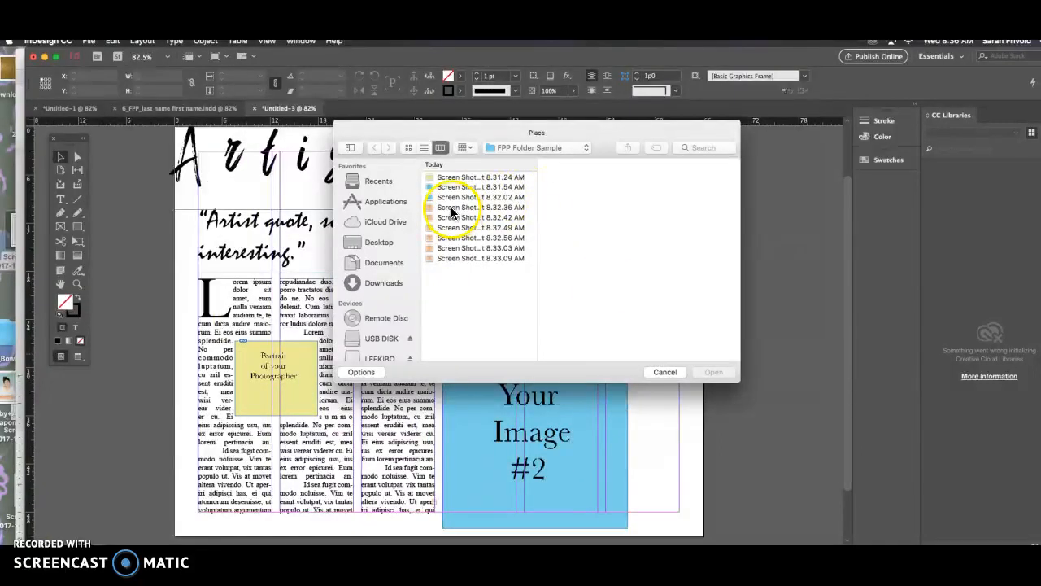
pyautogui.click(455, 207)
pyautogui.click(713, 371)
pyautogui.moveTo(630, 193); pyautogui.dragTo(662, 238)
pyautogui.click(697, 284)
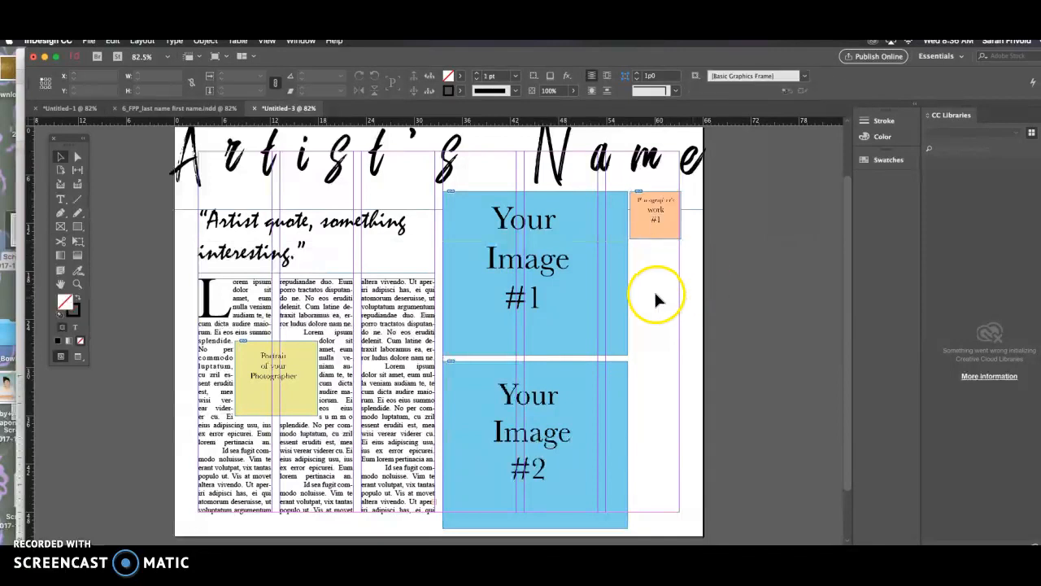
# Place the 8.32.42 AM screenshot (Photographer's work #2) just below the work #1 thumbnail, about 6p6.6 wide by 5p11.8 high
pyautogui.press('super+d')
pyautogui.click(473, 217)
pyautogui.click(714, 371)
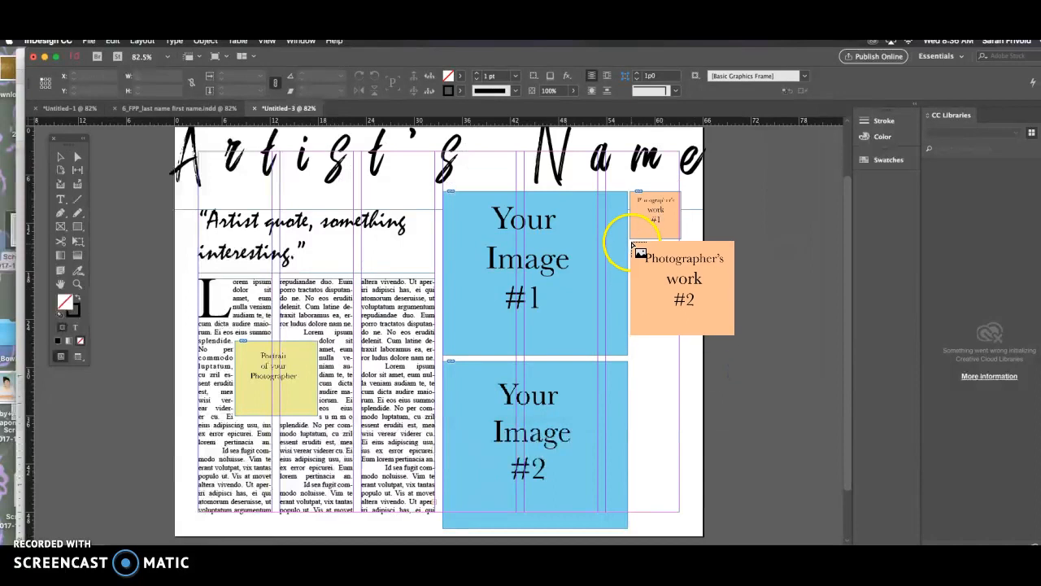
pyautogui.moveTo(630, 241); pyautogui.dragTo(667, 291)
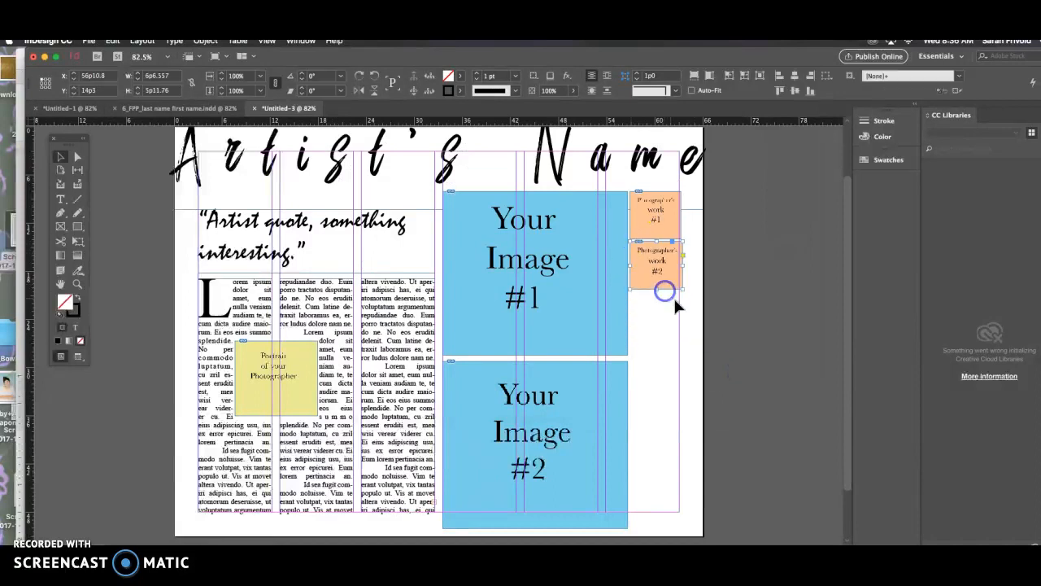
# Shift the work #1 and work #2 thumbnails slightly away from Your Image #1 and leave a small gap between them
pyautogui.click(662, 205)
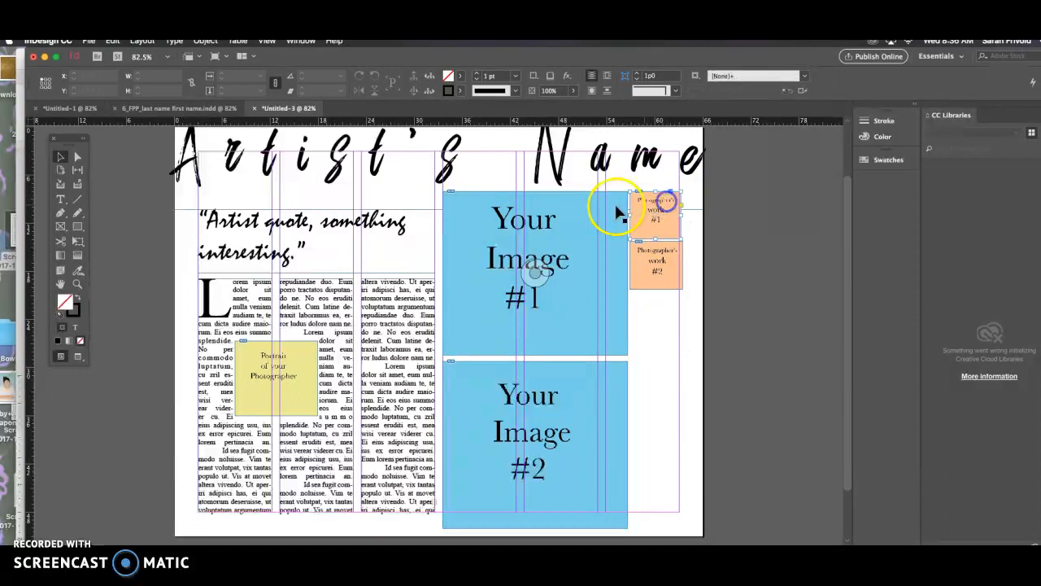
pyautogui.moveTo(659, 205); pyautogui.dragTo(673, 201)
pyautogui.moveTo(677, 262); pyautogui.dragTo(687, 305)
pyautogui.click(686, 372)
pyautogui.click(680, 342)
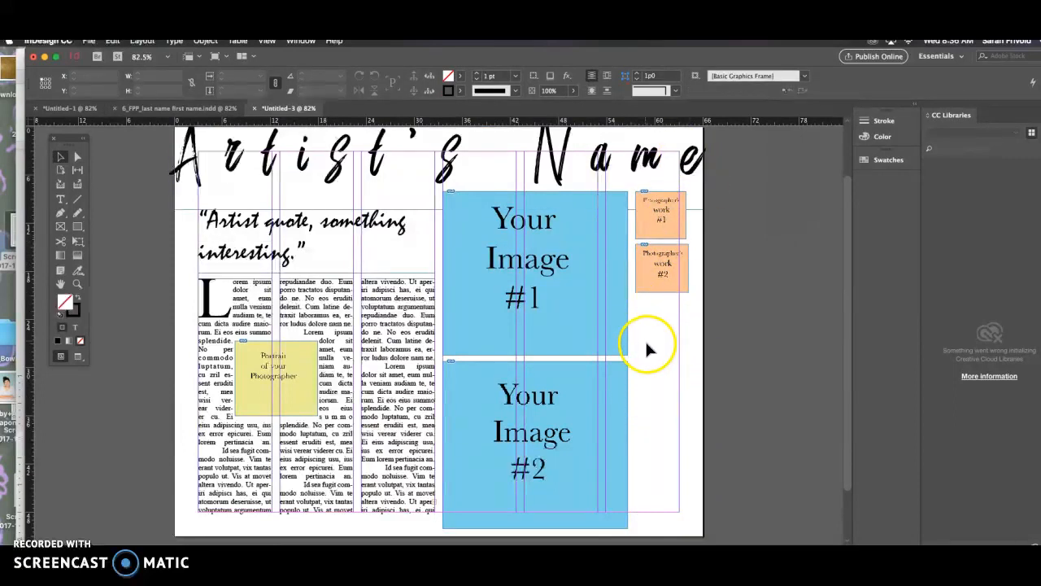
# Place the 8.32.49 AM screenshot (Photographer's work #3) at thumbnail size below work #2 and move it down a little
pyautogui.press('super+d')
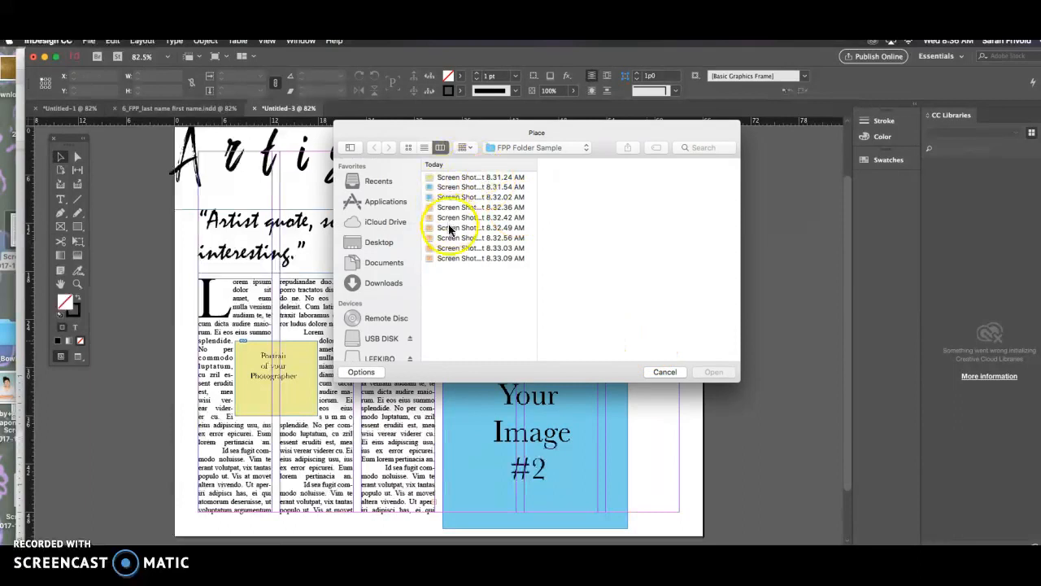
pyautogui.click(449, 228)
pyautogui.click(715, 372)
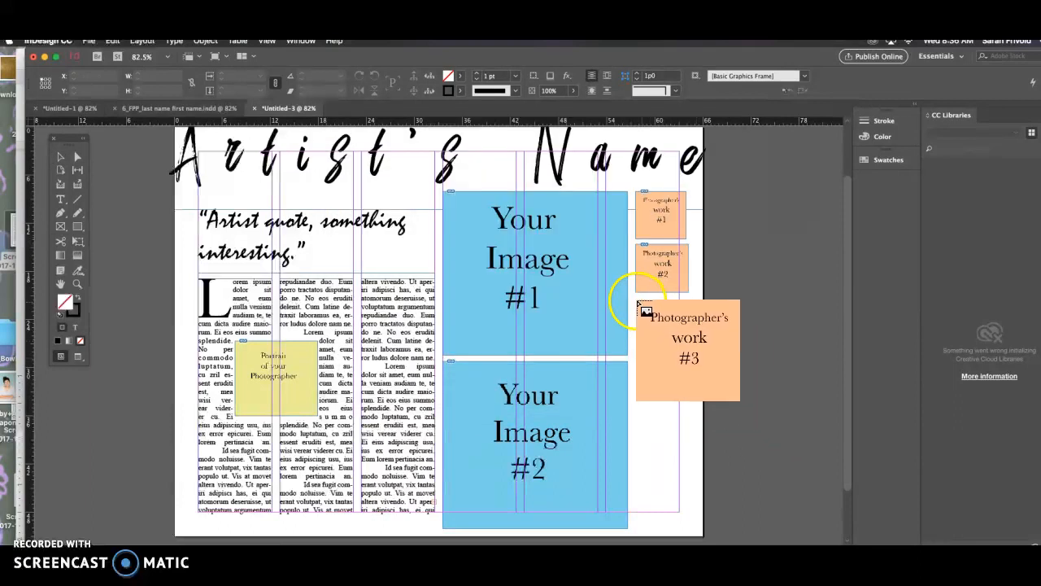
pyautogui.moveTo(639, 301); pyautogui.dragTo(684, 348)
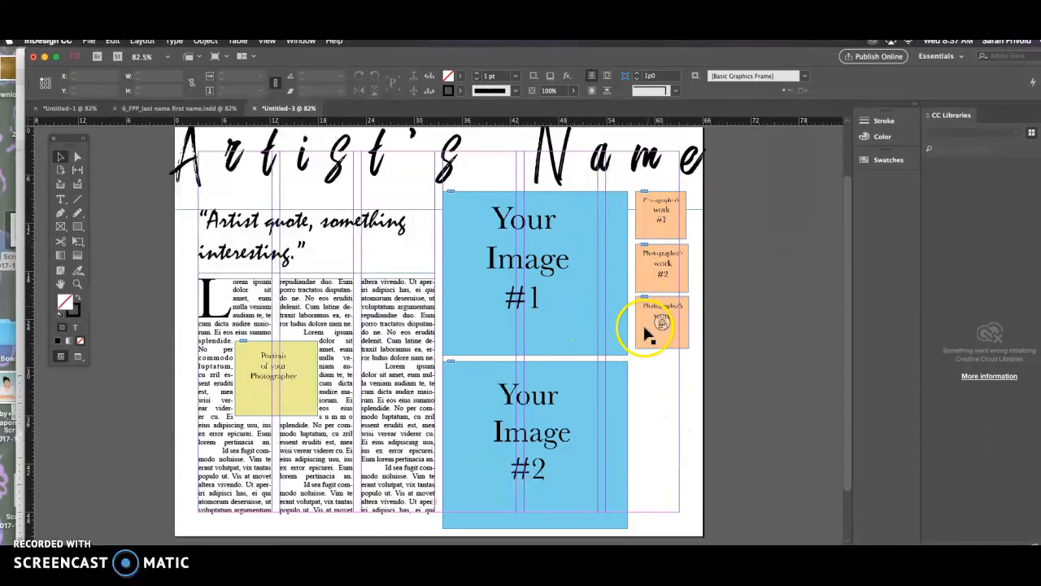
pyautogui.moveTo(659, 309); pyautogui.dragTo(660, 336)
pyautogui.click(673, 408)
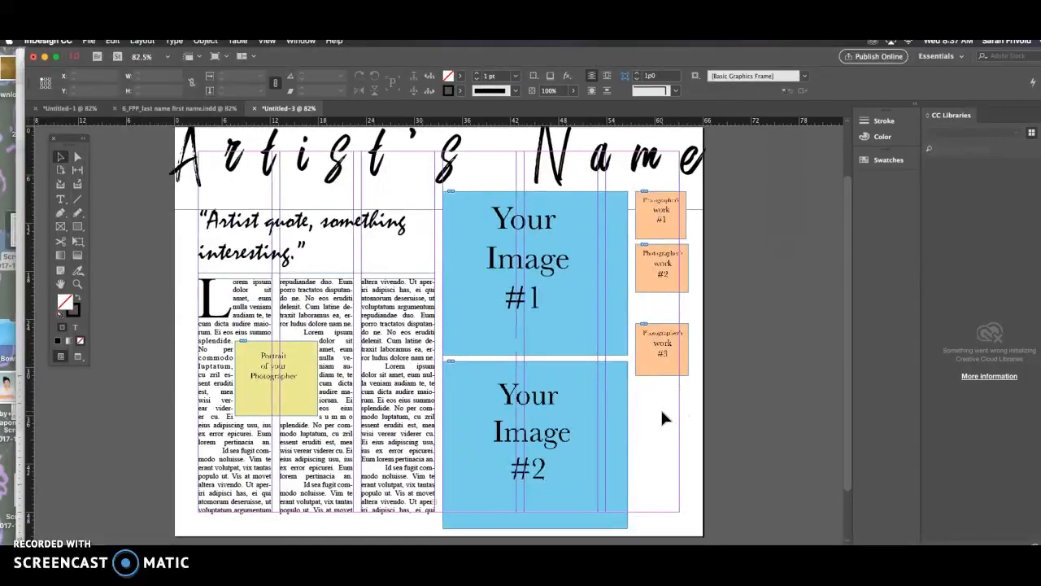
# Load the 8.32.56 AM screenshot (Photographer's work #4) for placement
pyautogui.press('super+d')
pyautogui.click(468, 238)
pyautogui.click(703, 371)
pyautogui.moveTo(635, 384); pyautogui.dragTo(745, 428)
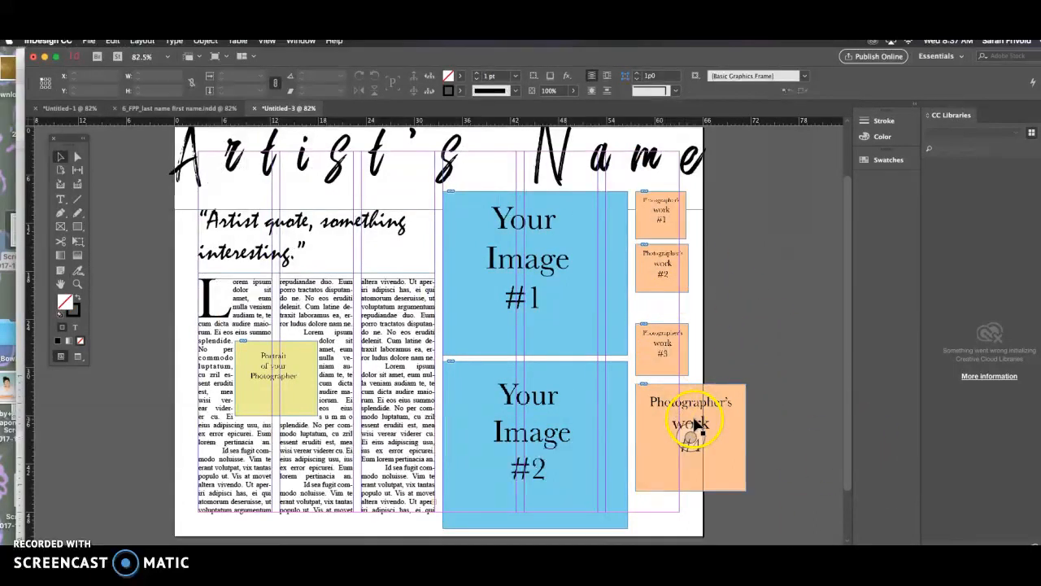
pyautogui.moveTo(674, 423); pyautogui.dragTo(592, 328)
pyautogui.moveTo(583, 287); pyautogui.dragTo(698, 387)
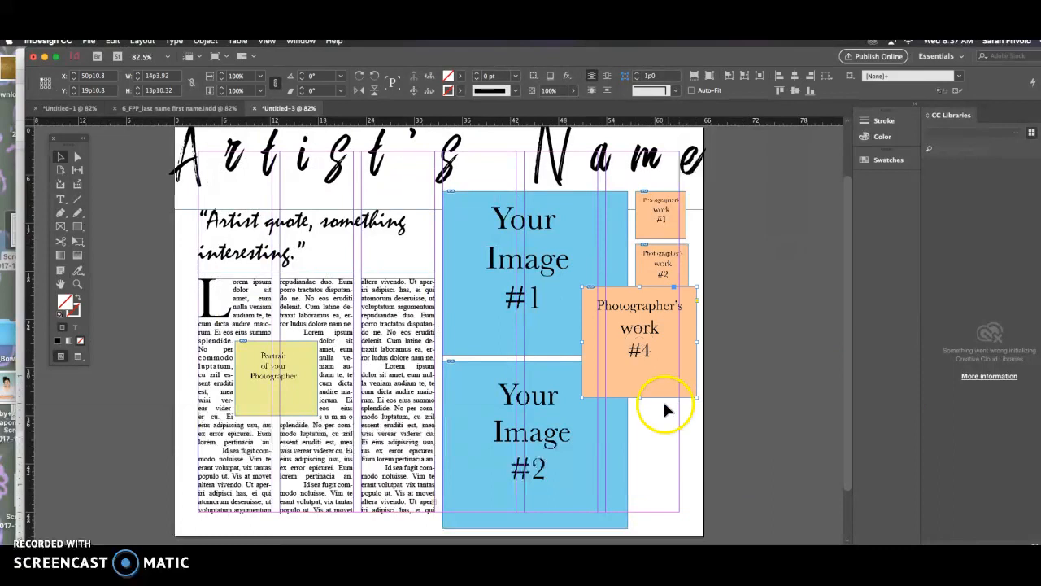
pyautogui.press('super+z')
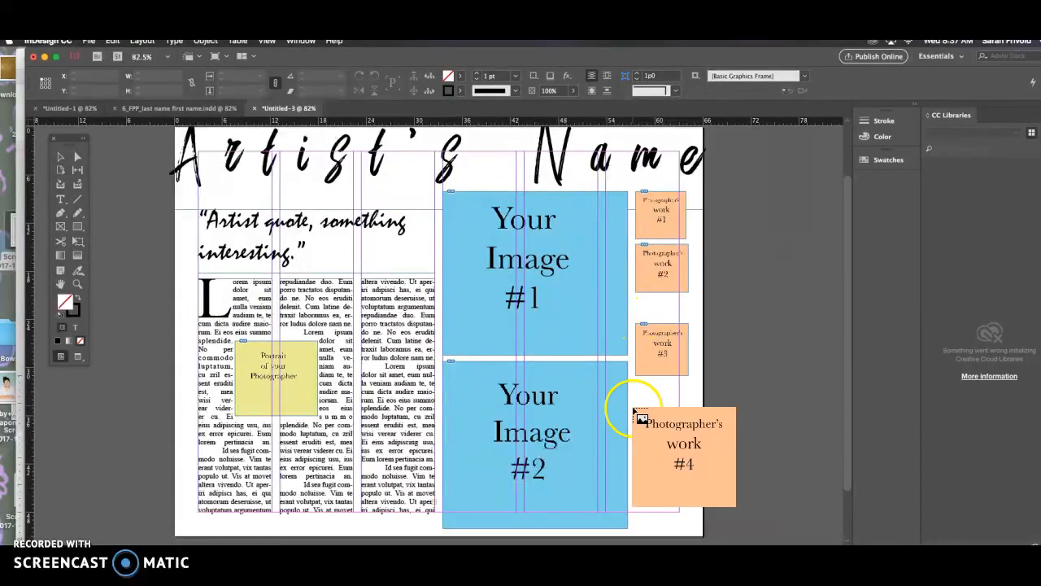
# Place Photographer's work #4 below work #3, about 6p7 wide by 6p4.4 high, and move both thumbnails up to even the column's gaps
pyautogui.moveTo(636, 379); pyautogui.dragTo(688, 428)
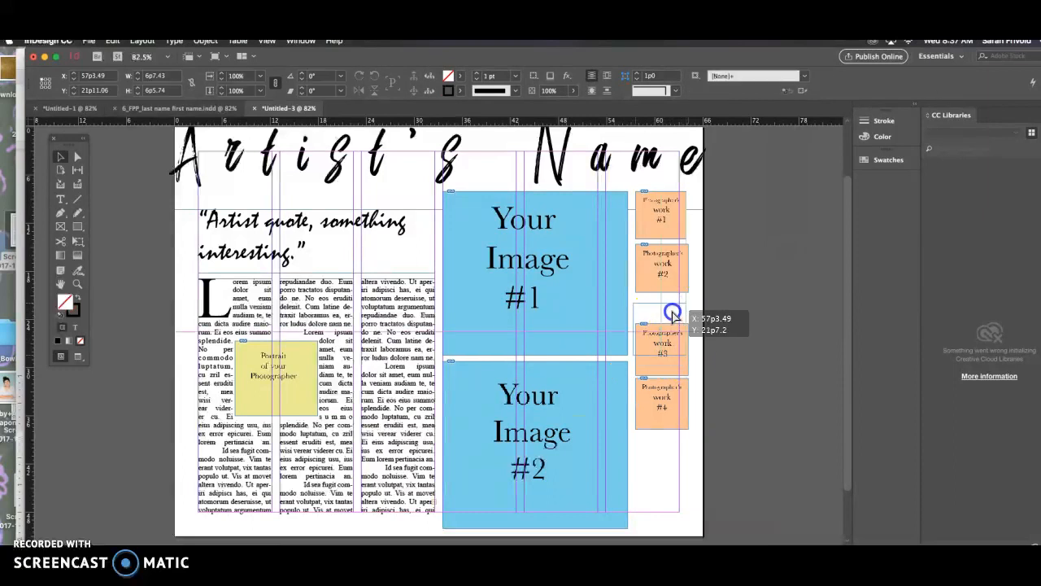
pyautogui.moveTo(677, 314); pyautogui.dragTo(674, 304)
pyautogui.click(681, 403)
pyautogui.moveTo(680, 403); pyautogui.dragTo(680, 379)
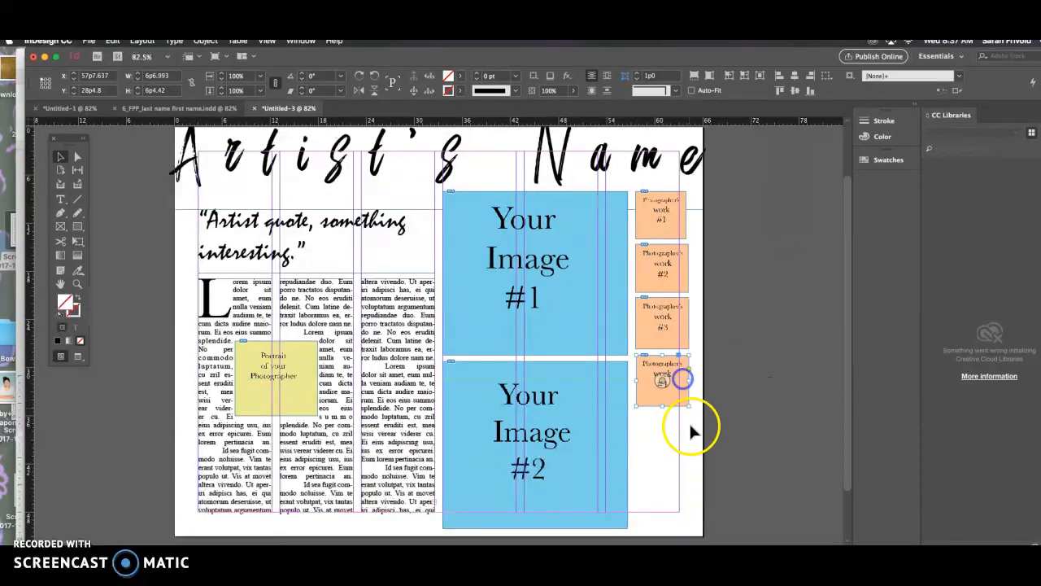
pyautogui.click(688, 434)
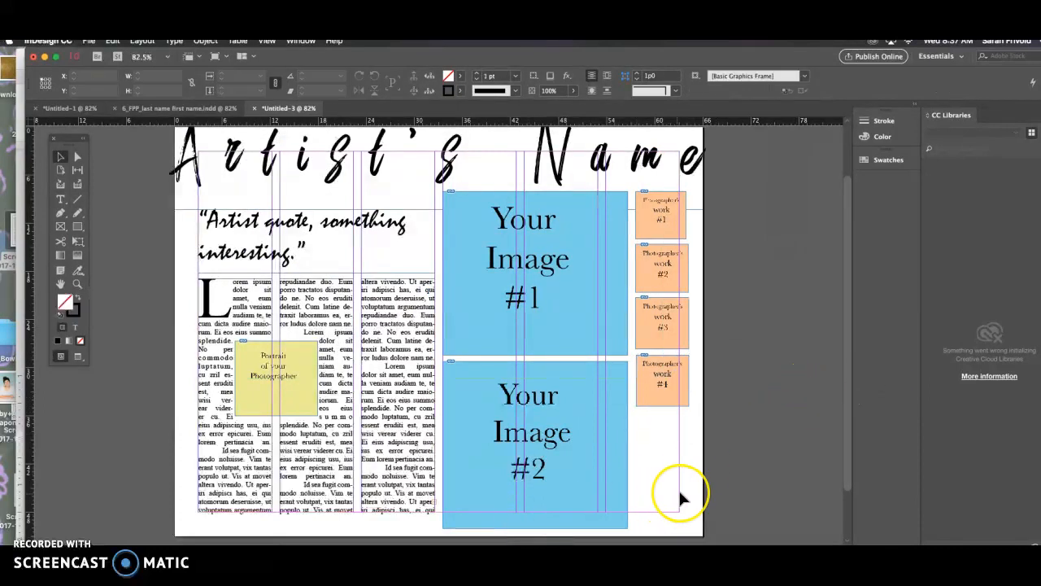